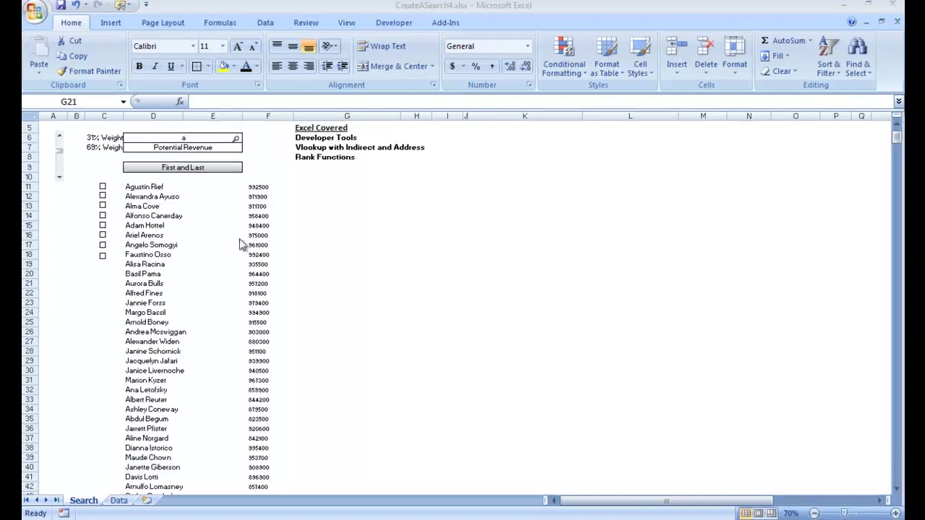
# - On the Data sheet, select and review the Estimated Revenue figures down column O
pyautogui.click(120, 500)
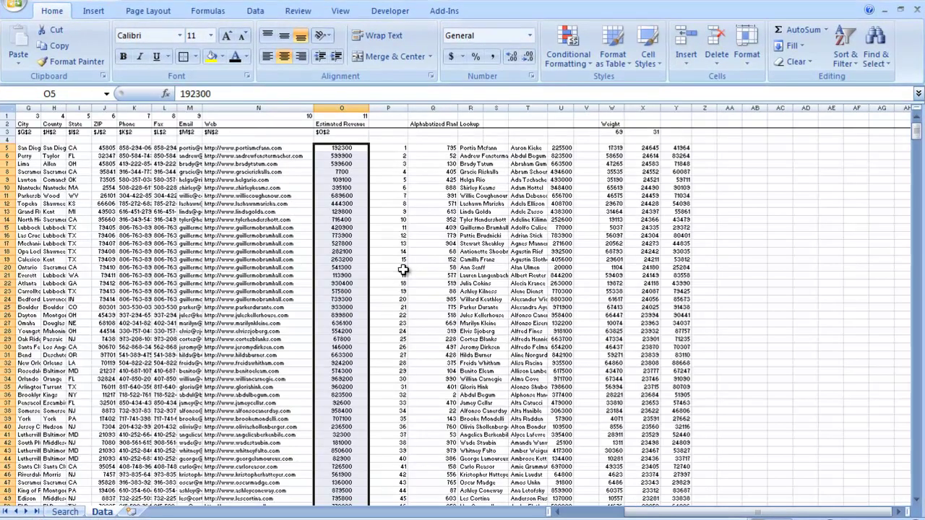
pyautogui.click(340, 122)
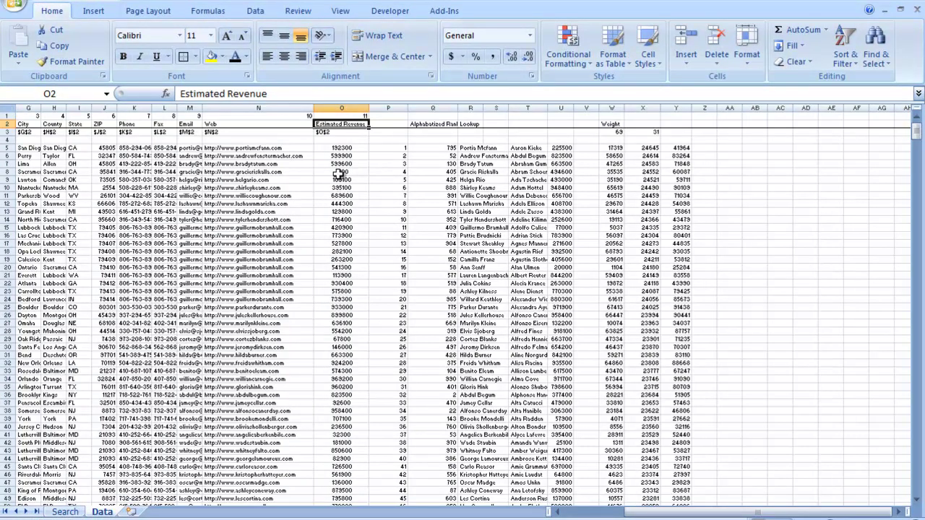
pyautogui.moveTo(342, 149); pyautogui.dragTo(337, 228)
pyautogui.moveTo(341, 156); pyautogui.dragTo(339, 402)
pyautogui.scroll(-2, 334, 390)
pyautogui.scroll(1, 334, 386)
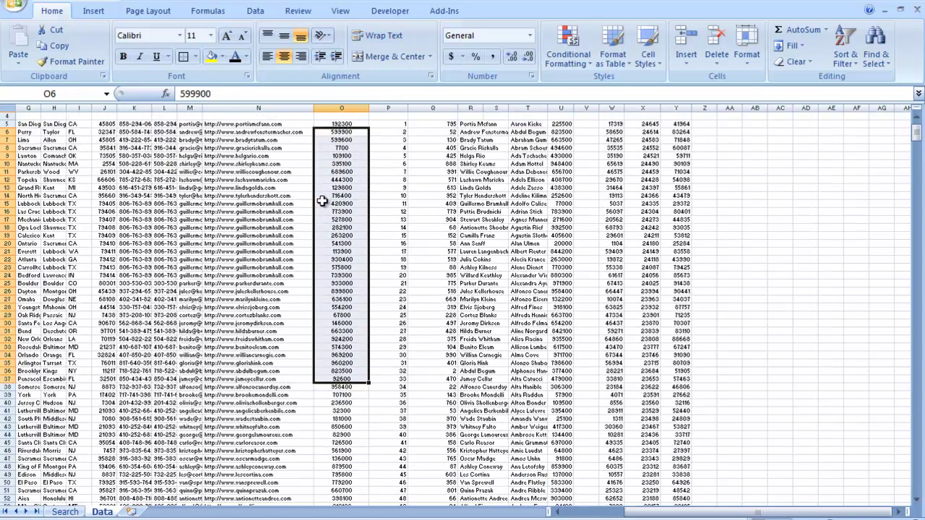
pyautogui.scroll(1, 345, 289)
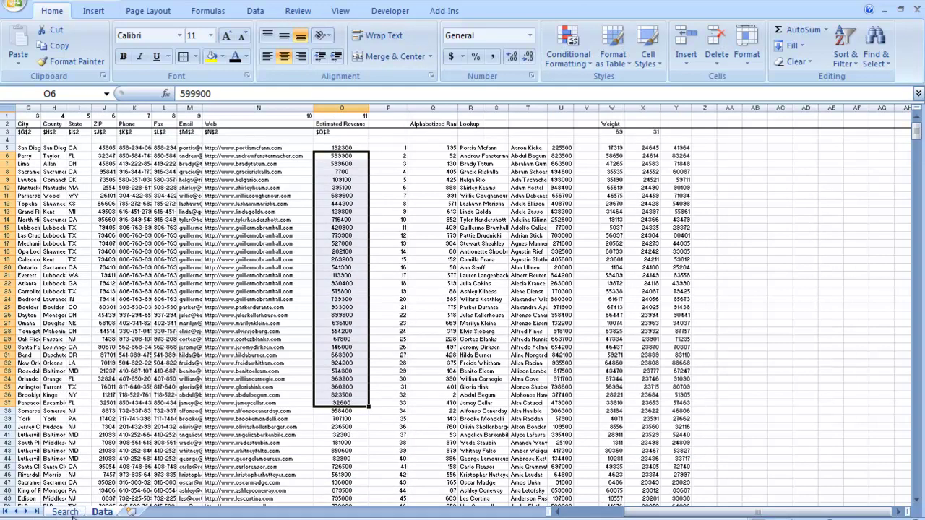
# - On the Search sheet, raise the text-relevance weight with the scroll bar
pyautogui.click(65, 512)
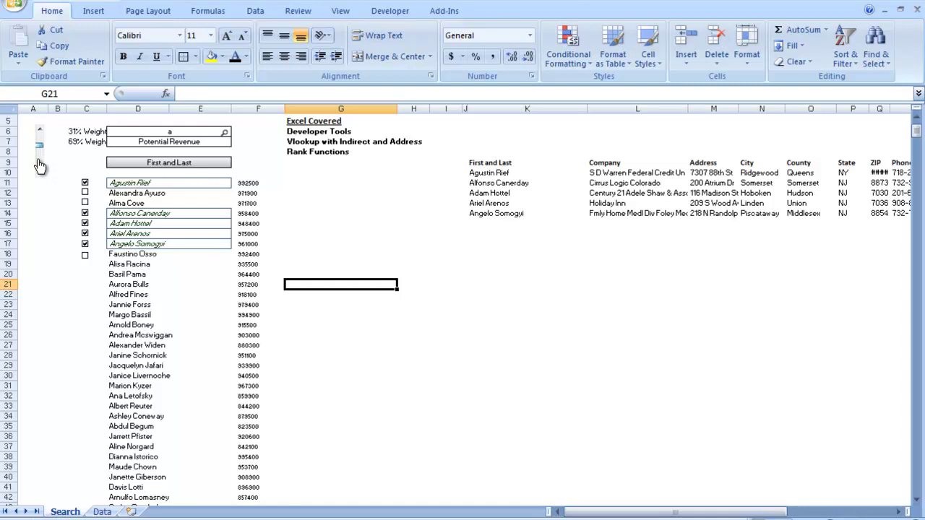
pyautogui.click(40, 166)
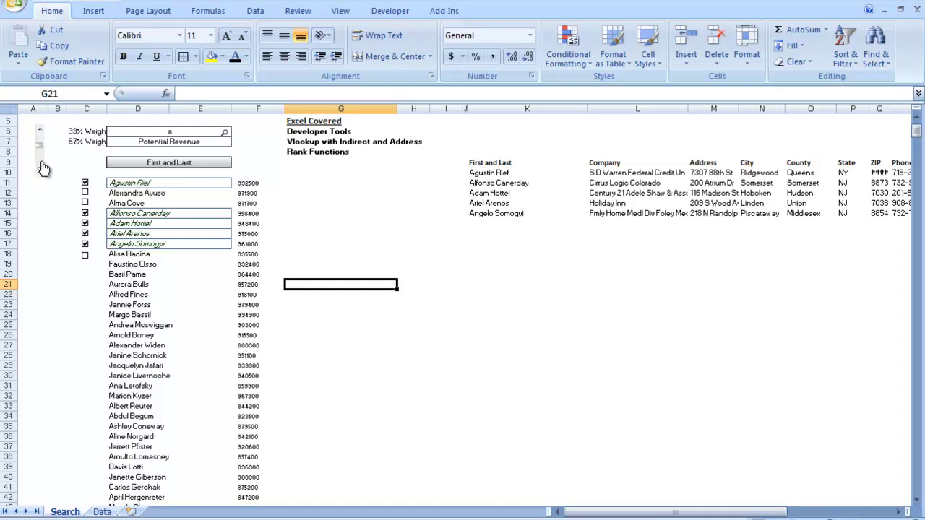
pyautogui.click(39, 166)
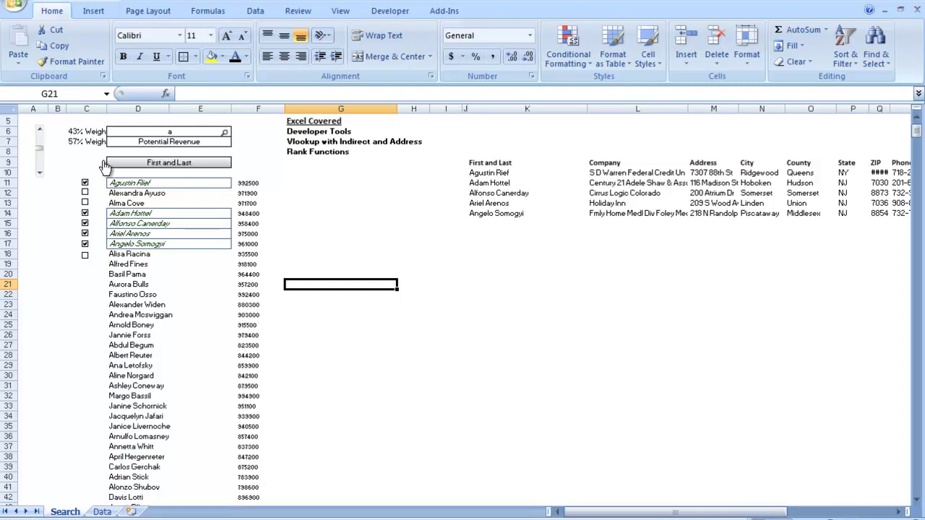
pyautogui.click(167, 160)
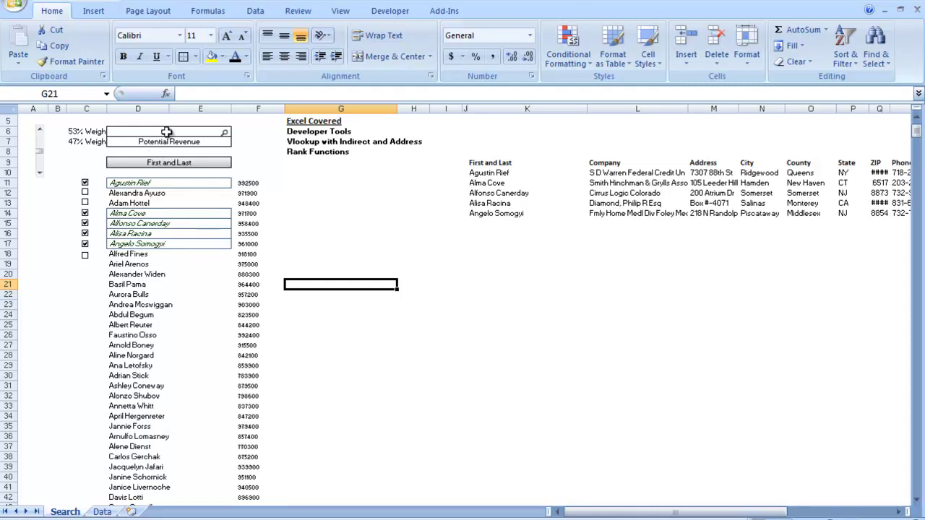
# - Search for 'a' and shift the weighting again to re-rank the names
pyautogui.click(166, 131)
pyautogui.write('a')
pyautogui.moveTo(41, 153); pyautogui.dragTo(41, 139)
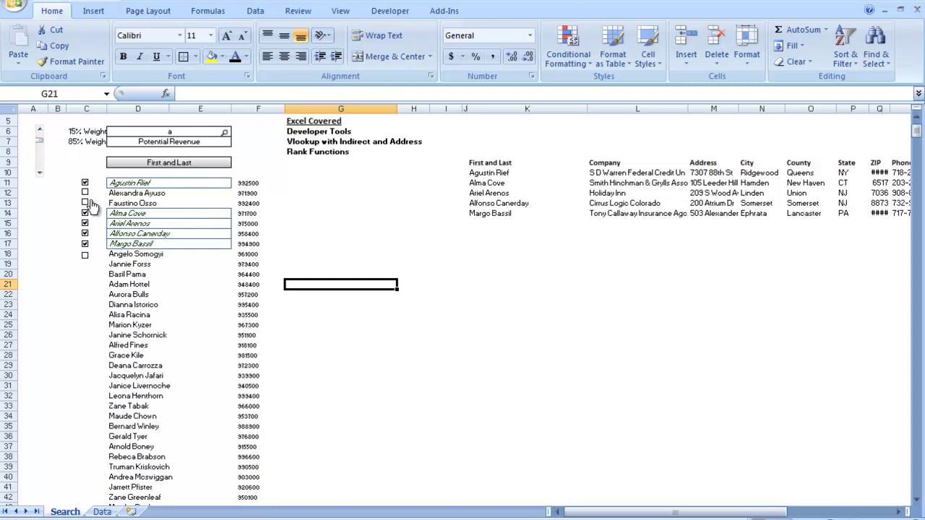
# - Inspect the search term in D6 and the lookup formulas and revenues in F11:F16
pyautogui.click(166, 133)
pyautogui.click(124, 204)
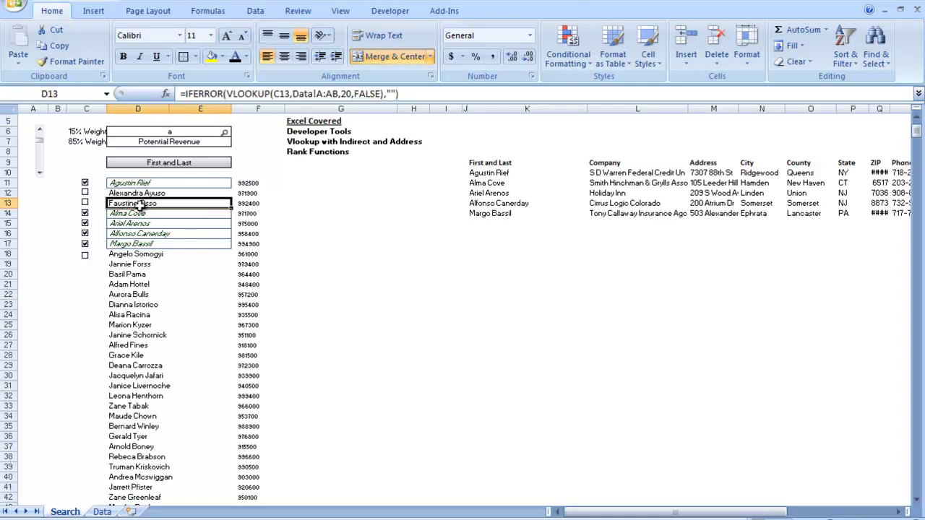
pyautogui.moveTo(246, 187); pyautogui.dragTo(245, 231)
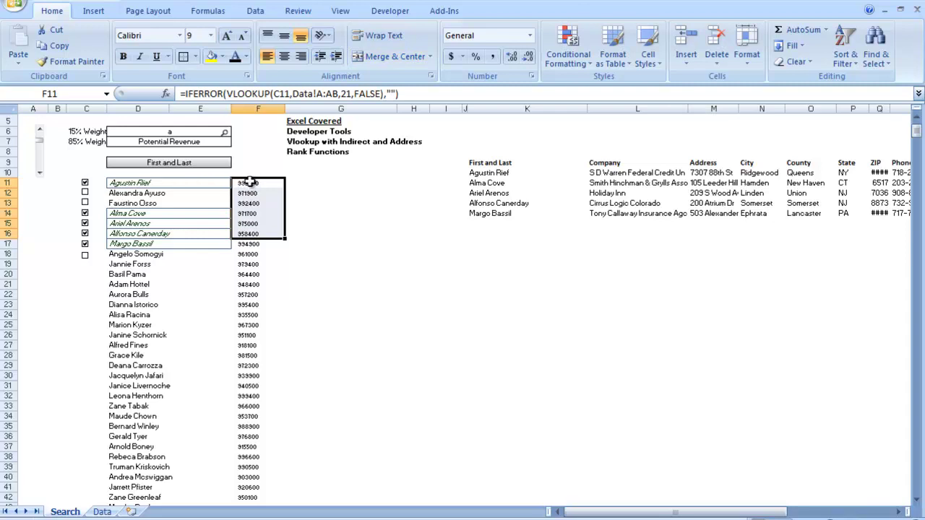
pyautogui.click(171, 224)
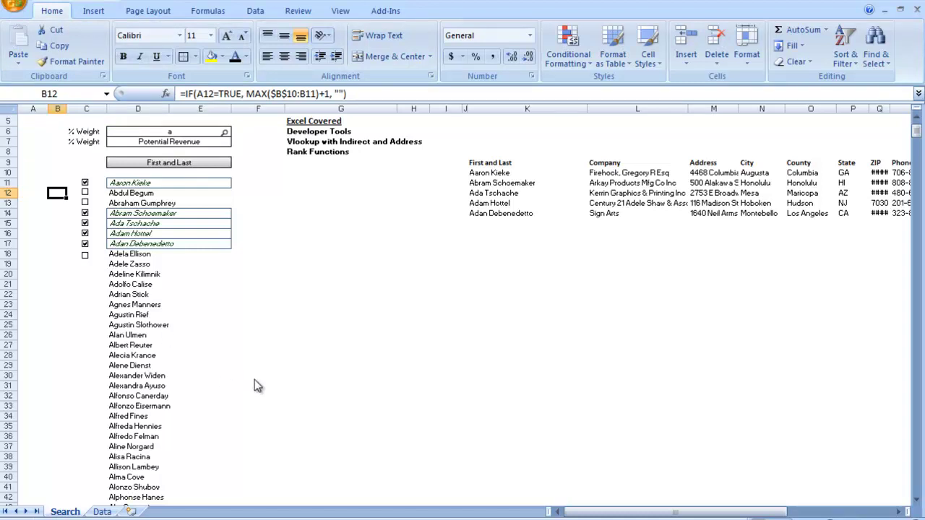
# - Tick 'Show Developer tab in the Ribbon' in Excel Options via Alt+T, O
pyautogui.hotkey('alt', 't')
pyautogui.press('o')
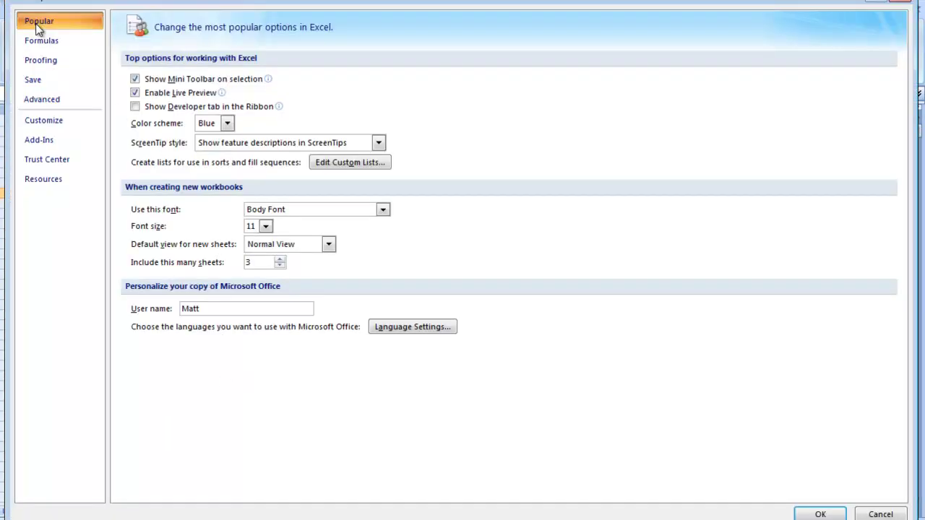
pyautogui.click(135, 107)
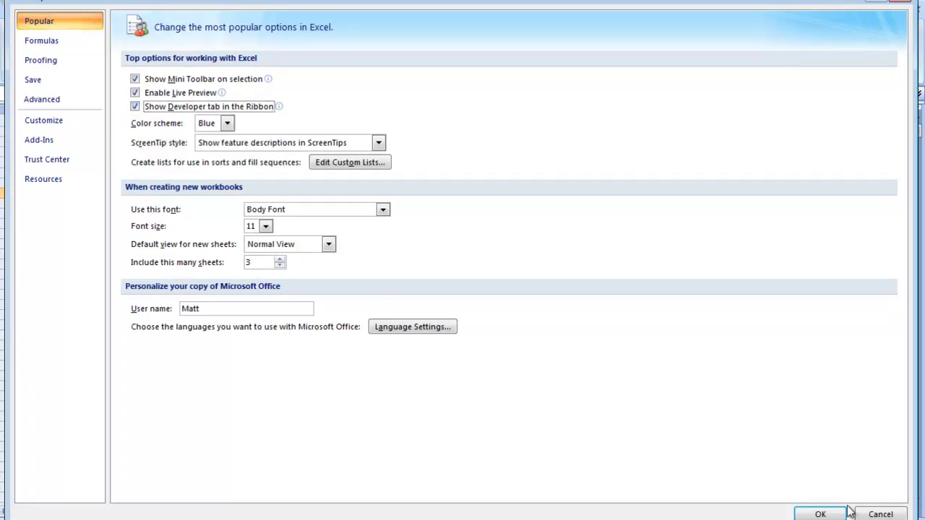
pyautogui.click(824, 514)
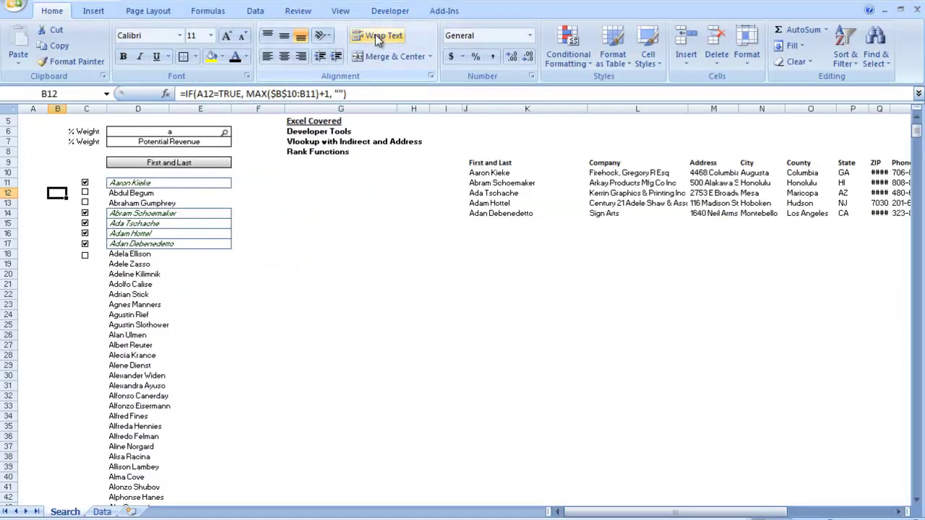
# - Insert a Form Controls scroll bar in column A and shrink it narrower and shorter
pyautogui.click(387, 13)
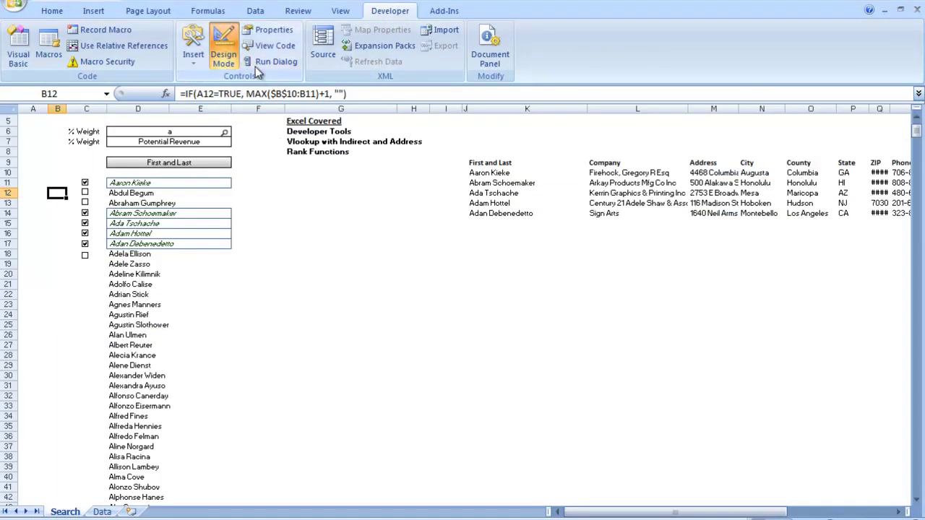
pyautogui.click(193, 65)
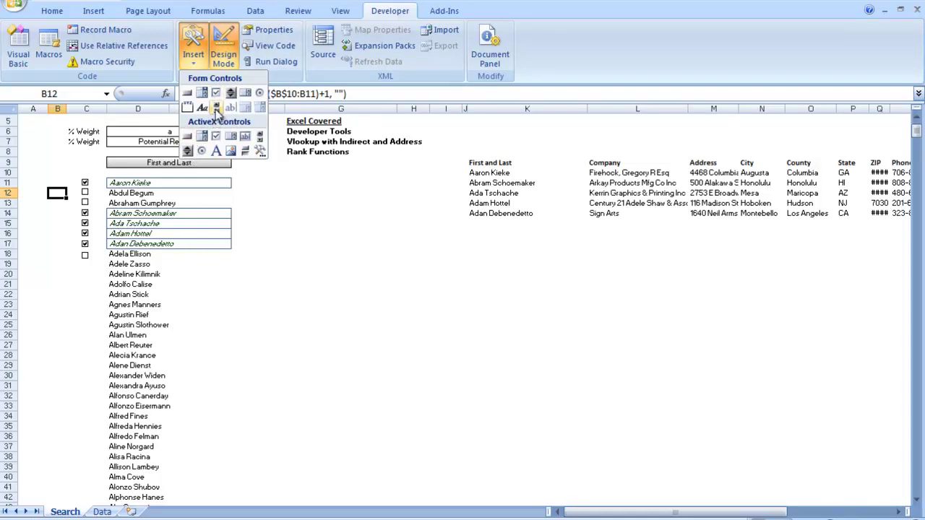
pyautogui.click(216, 108)
pyautogui.moveTo(29, 137); pyautogui.dragTo(78, 283)
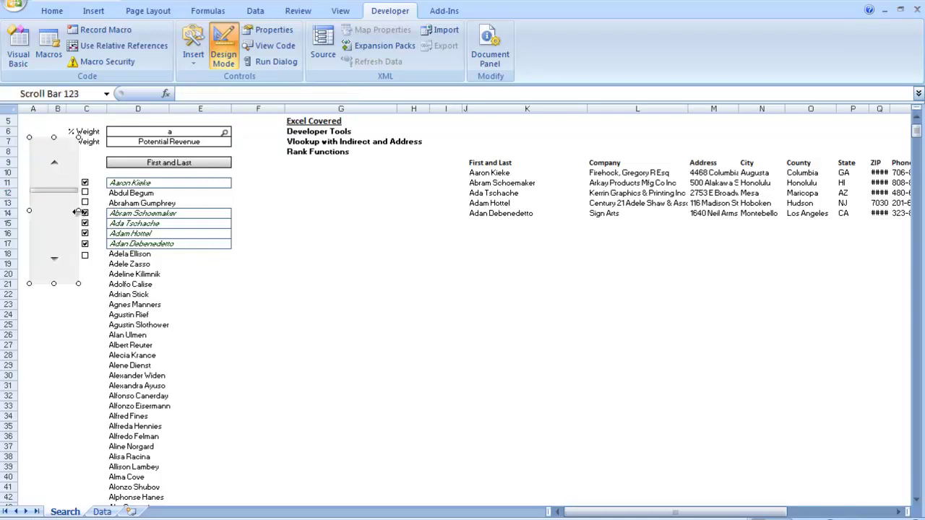
pyautogui.moveTo(78, 211); pyautogui.dragTo(37, 177)
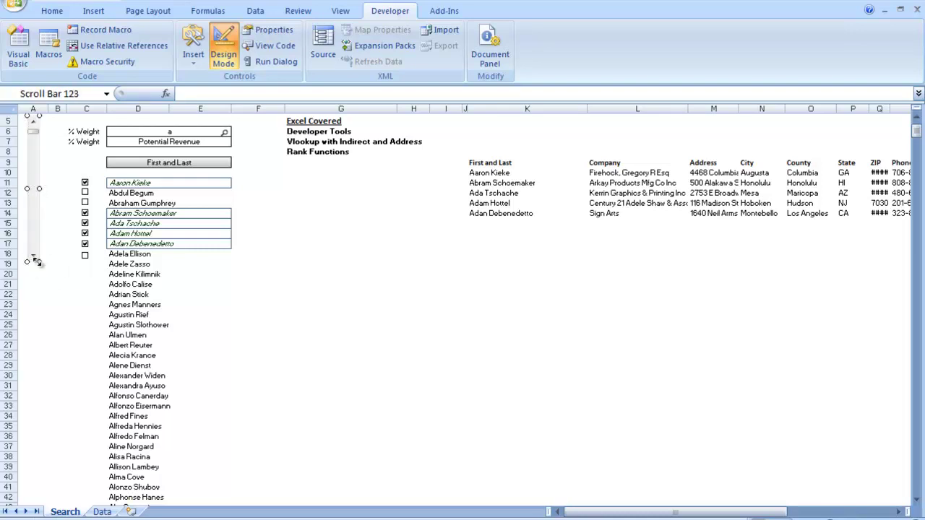
pyautogui.moveTo(34, 262); pyautogui.dragTo(36, 165)
# - Set the scroll bar's Format Control cell link to $B$6
pyautogui.rightClick(36, 166)
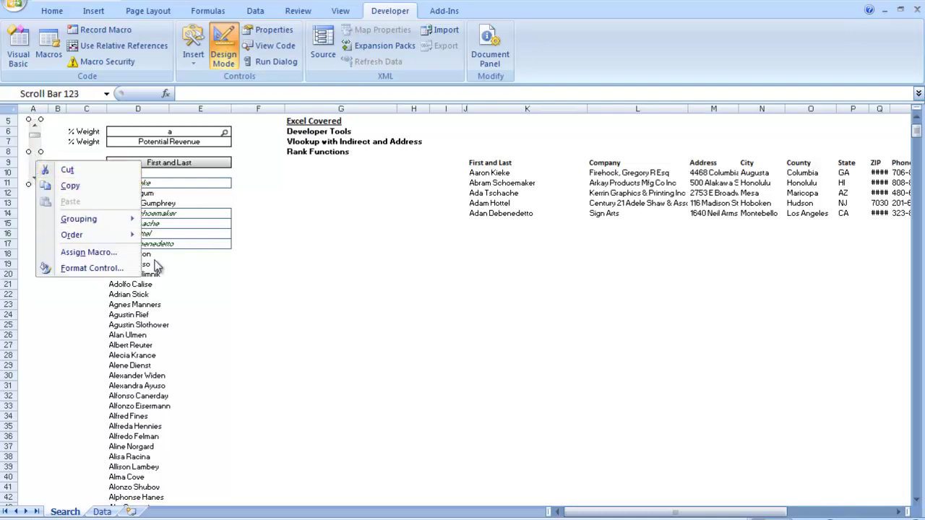
pyautogui.click(117, 269)
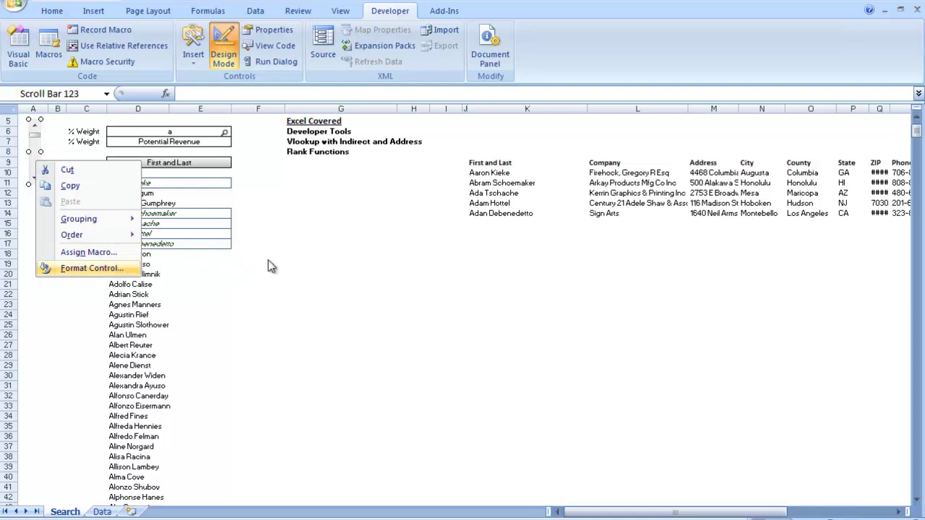
pyautogui.moveTo(161, 20); pyautogui.dragTo(424, 62)
pyautogui.click(389, 183)
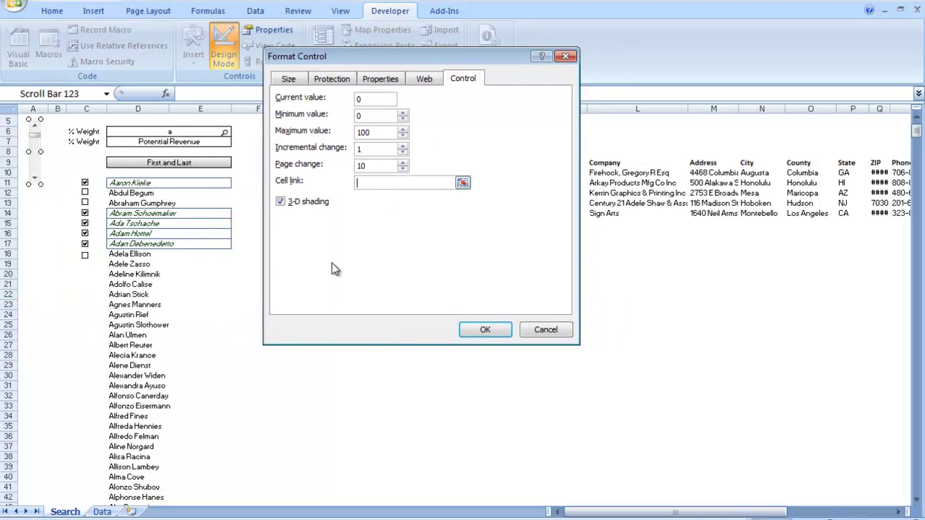
pyautogui.click(54, 132)
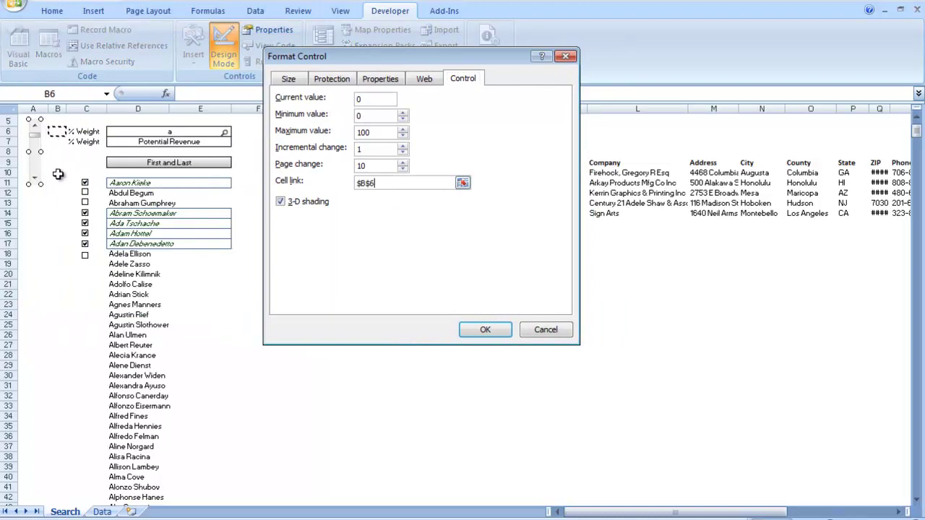
pyautogui.click(481, 331)
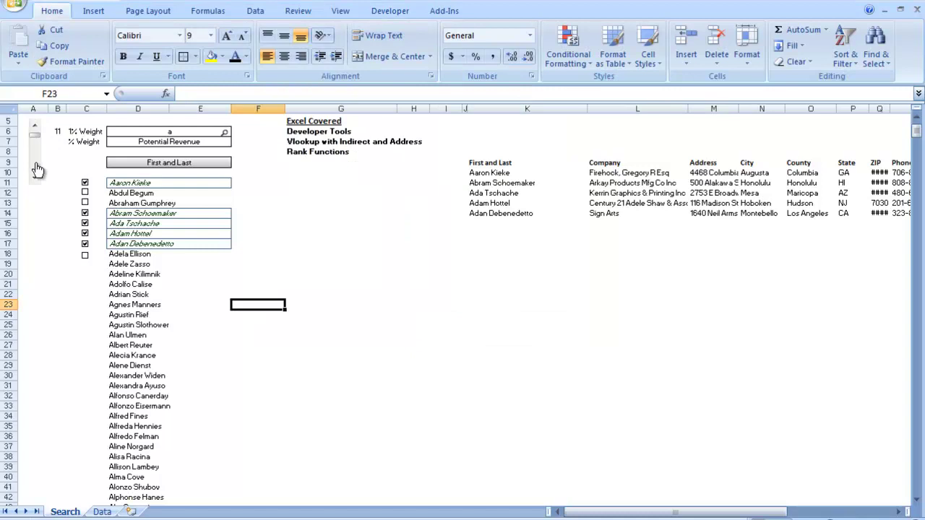
# - Move the scroll bar, then enter =100-B6 in B7
pyautogui.click(36, 175)
pyautogui.click(35, 159)
pyautogui.click(58, 141)
pyautogui.write('=100-')
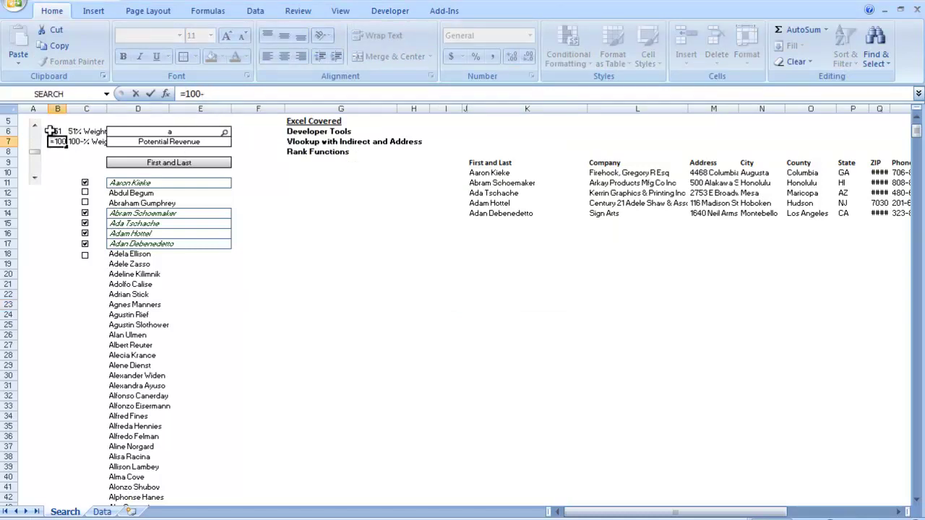
pyautogui.click(60, 131)
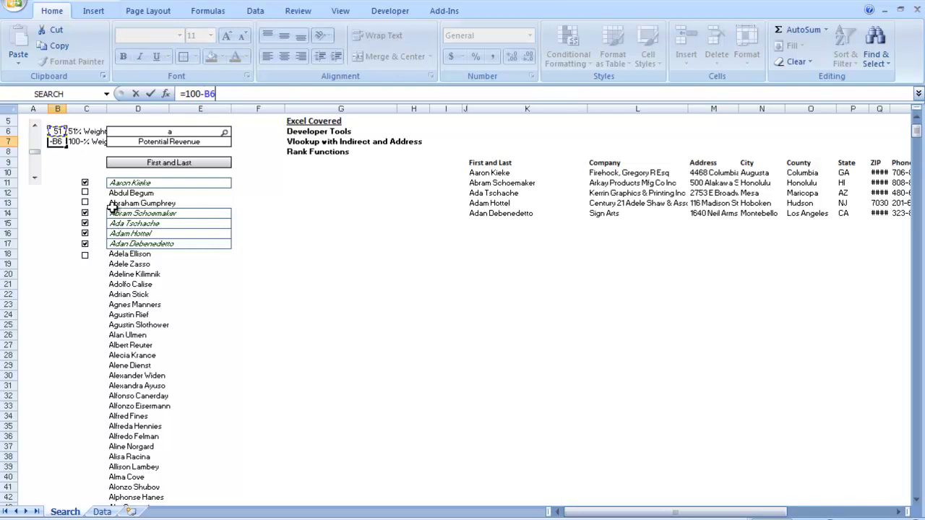
pyautogui.press('Return')
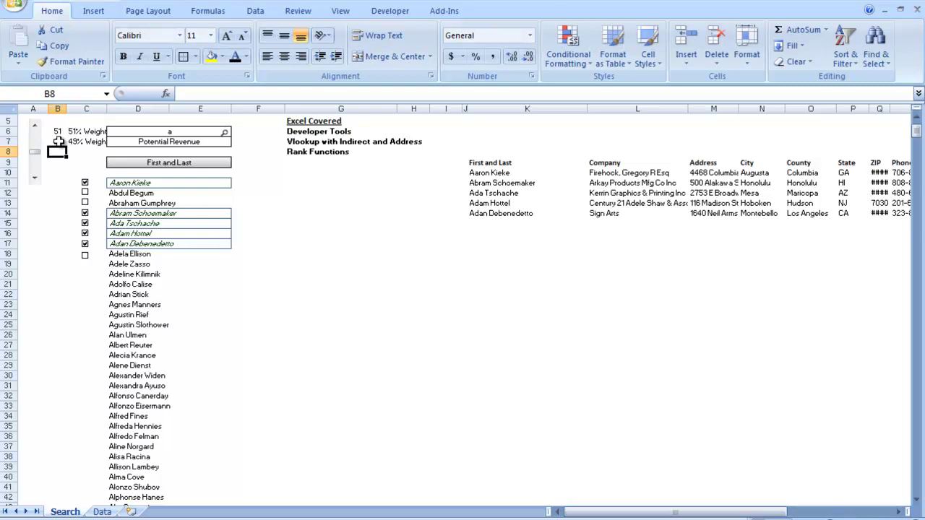
# - Test the scroll bar and check the label formulas in C6 and C7
pyautogui.moveTo(36, 151); pyautogui.dragTo(35, 149)
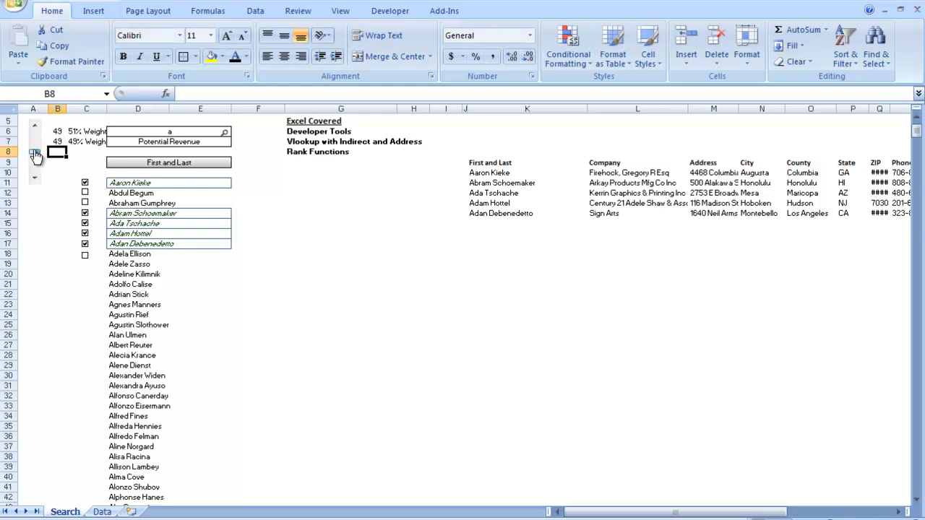
pyautogui.click(74, 132)
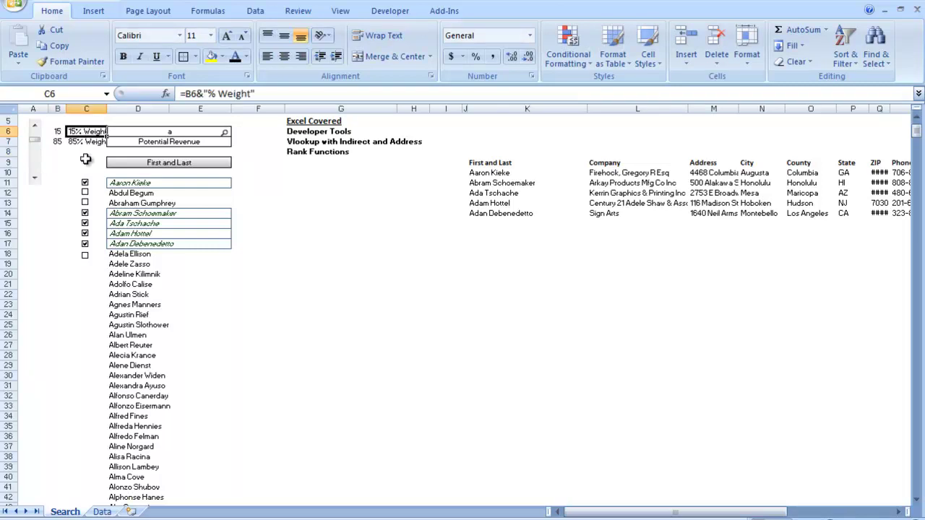
pyautogui.click(83, 141)
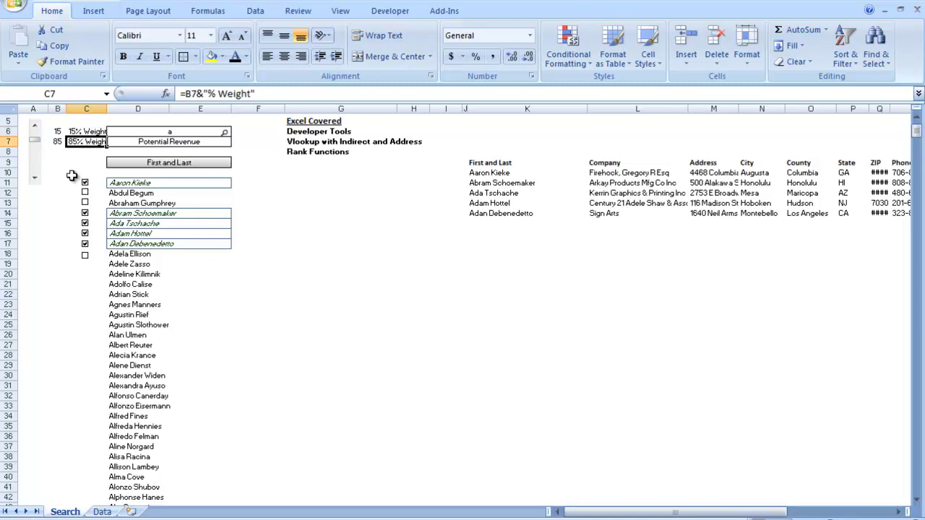
pyautogui.click(84, 131)
# - Rewrite the C6 label formula as =B6&"% Weight"
pyautogui.moveTo(186, 93); pyautogui.dragTo(254, 94)
pyautogui.press('BackSpace')
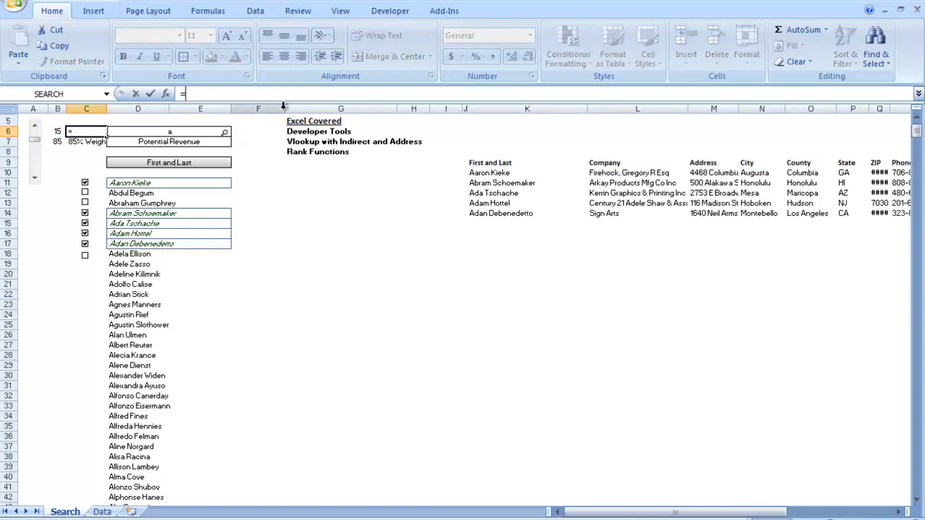
pyautogui.click(57, 131)
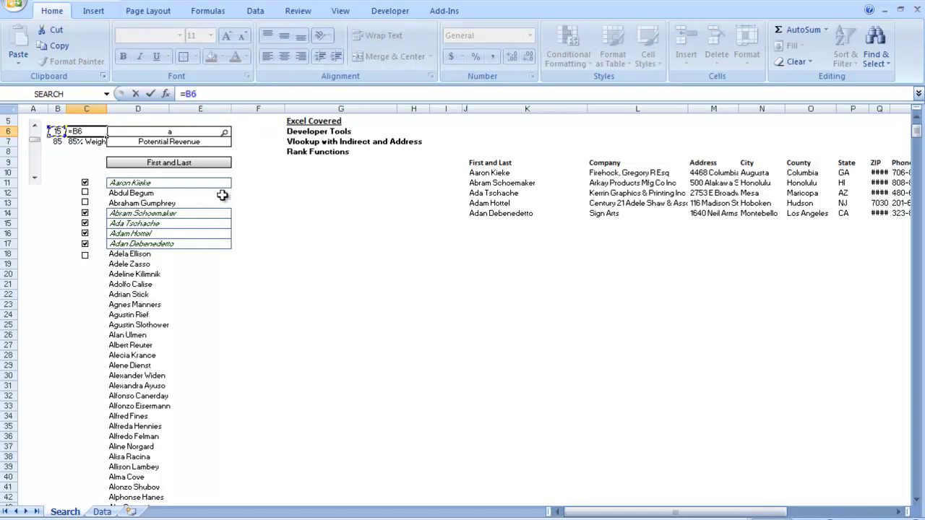
pyautogui.write('&')
pyautogui.write('"% Weight')
pyautogui.press('Return')
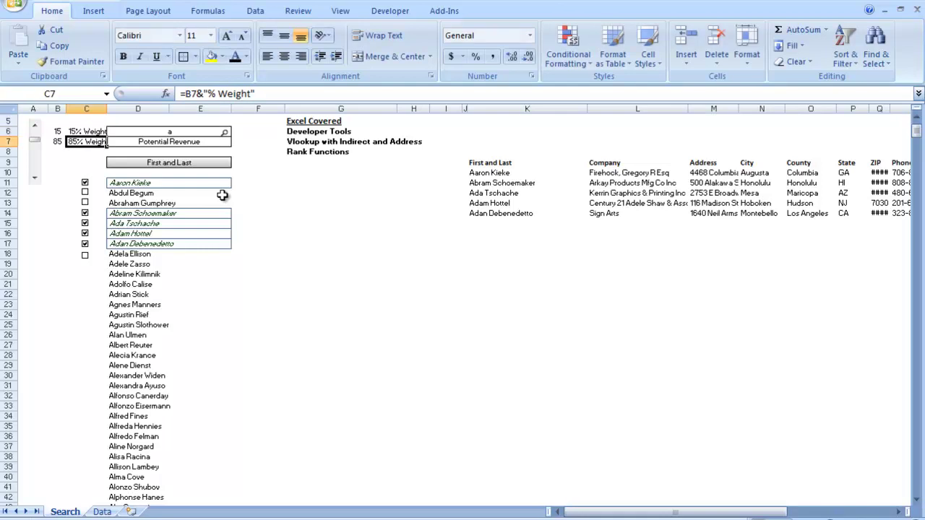
# - Widen column C and copy the label formula down to C7
pyautogui.moveTo(107, 108); pyautogui.dragTo(116, 146)
pyautogui.click(110, 132)
pyautogui.click(80, 170)
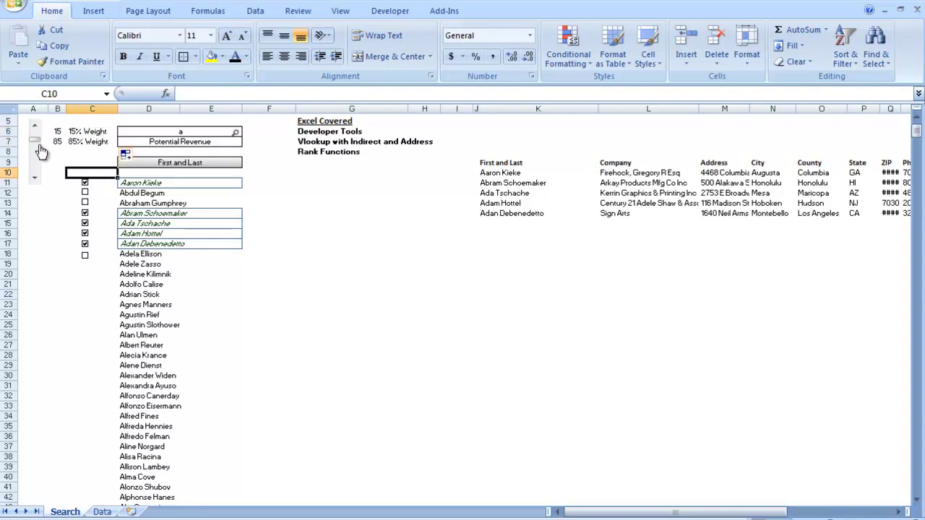
# - Hide the weight numbers in B6:B7 with a white font
pyautogui.moveTo(58, 131); pyautogui.dragTo(58, 143)
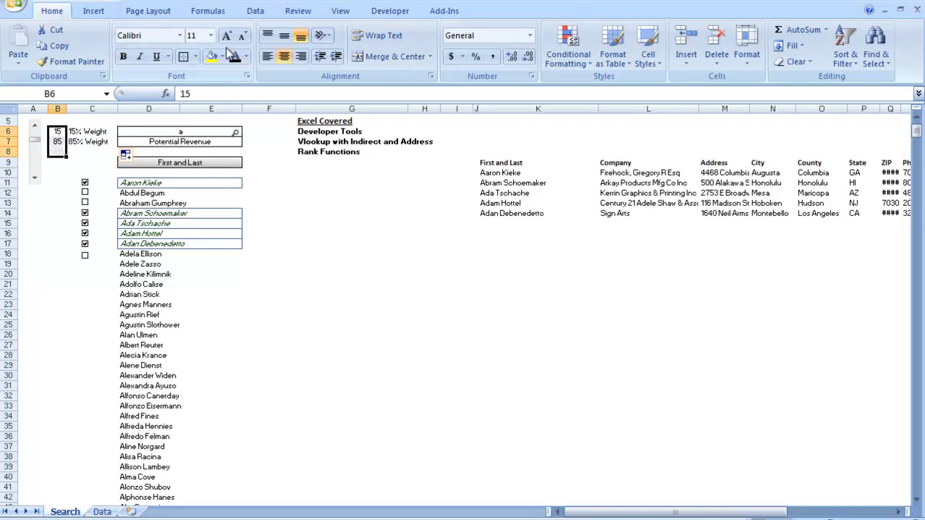
pyautogui.click(246, 57)
pyautogui.click(235, 101)
# - Nudge the scroll bar down until the weights read 19%/81%
pyautogui.click(29, 173)
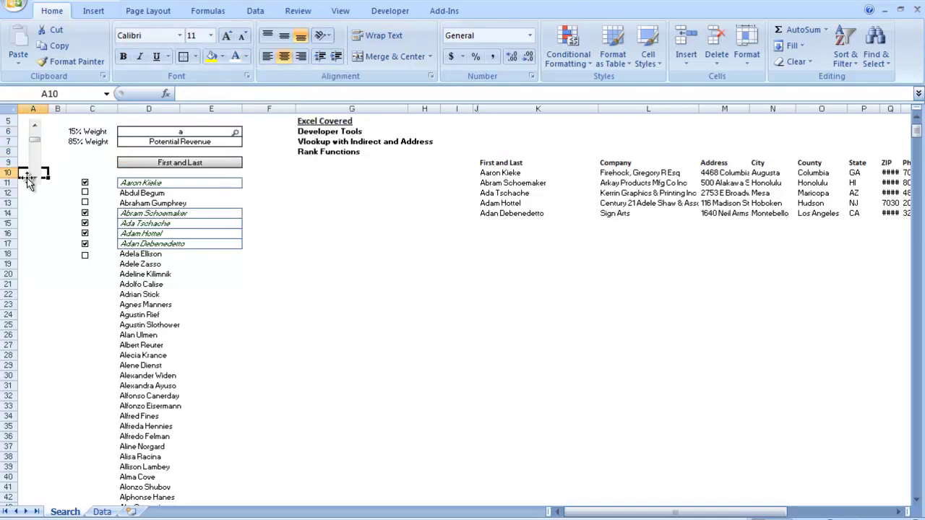
pyautogui.click(34, 178)
pyautogui.click(35, 179)
# - On the Data sheet, inspect the column T lookup names and U5's IFERROR revenue formula
pyautogui.click(102, 512)
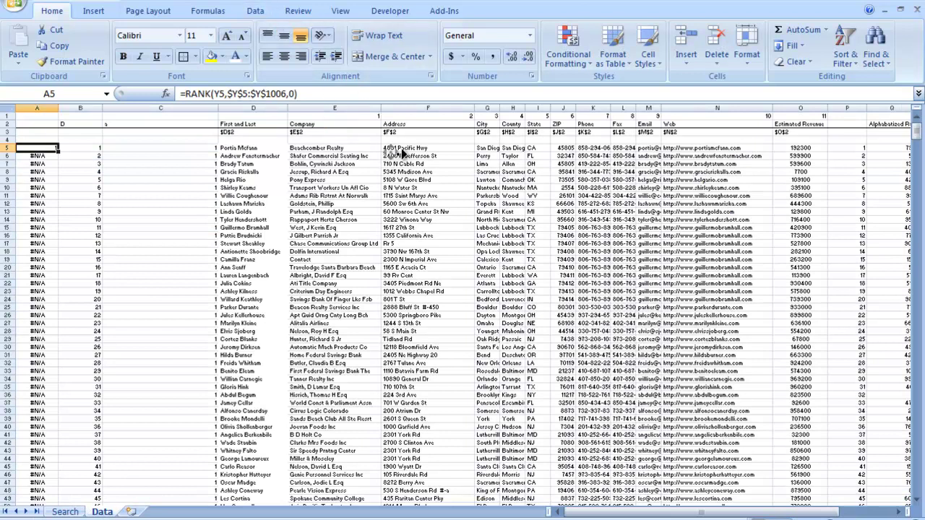
pyautogui.hscroll(8, 417, 150)
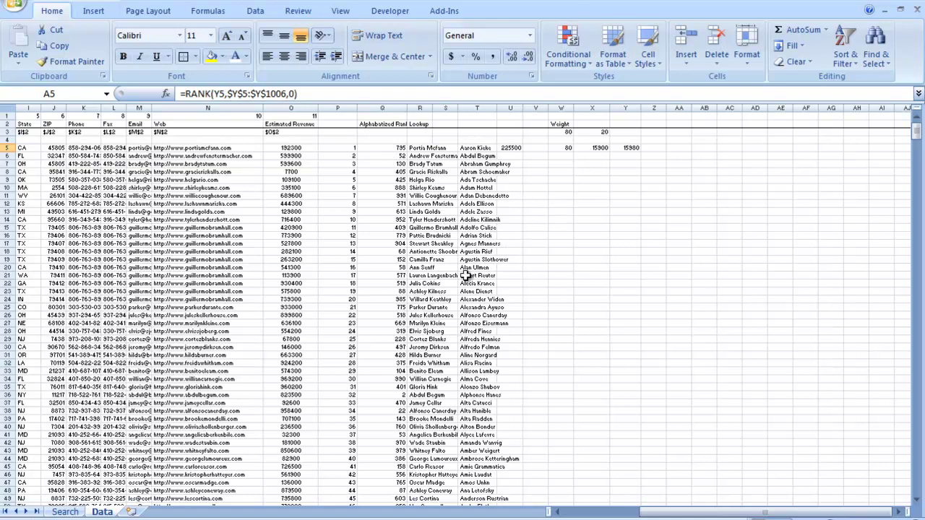
pyautogui.moveTo(479, 156); pyautogui.dragTo(471, 442)
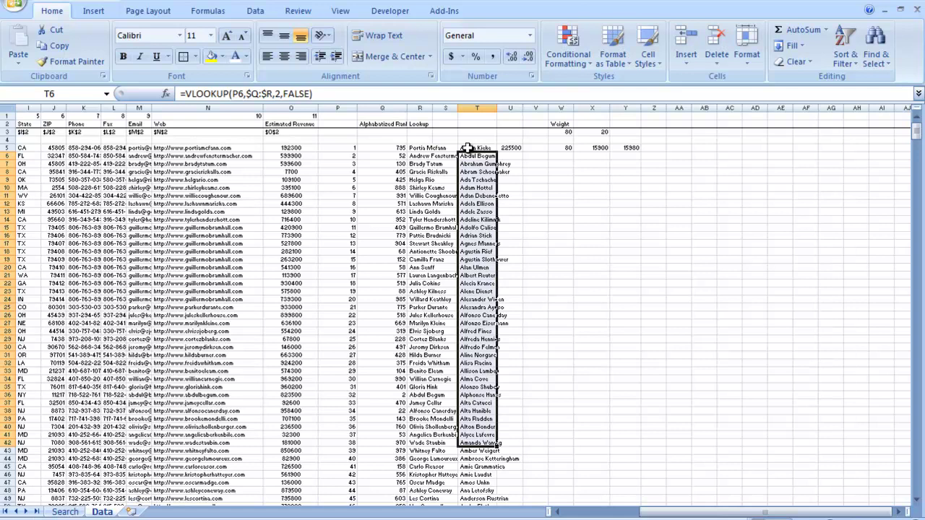
pyautogui.moveTo(470, 147); pyautogui.dragTo(474, 458)
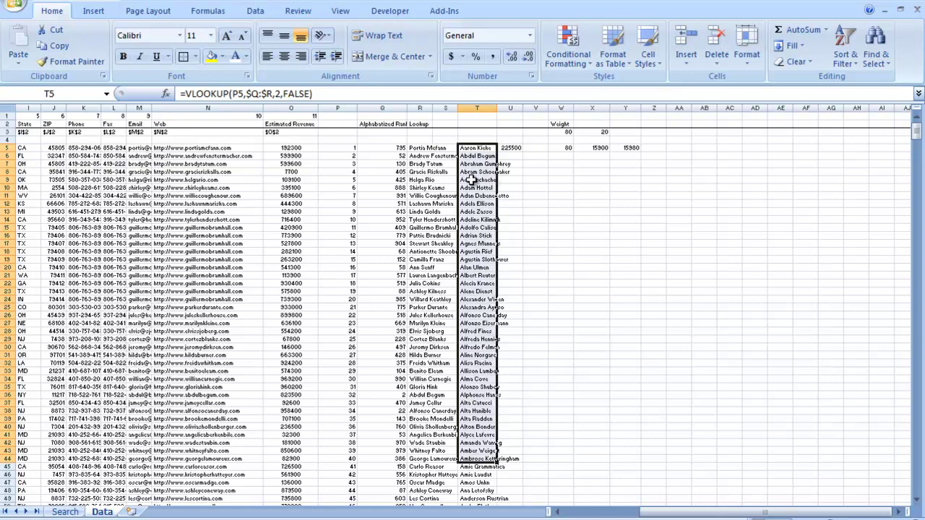
pyautogui.moveTo(476, 156); pyautogui.dragTo(480, 337)
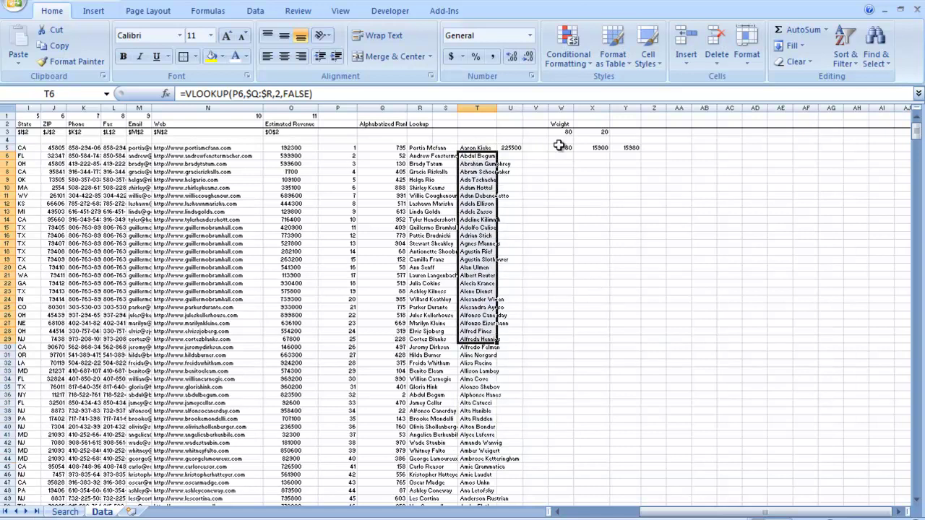
pyautogui.click(515, 148)
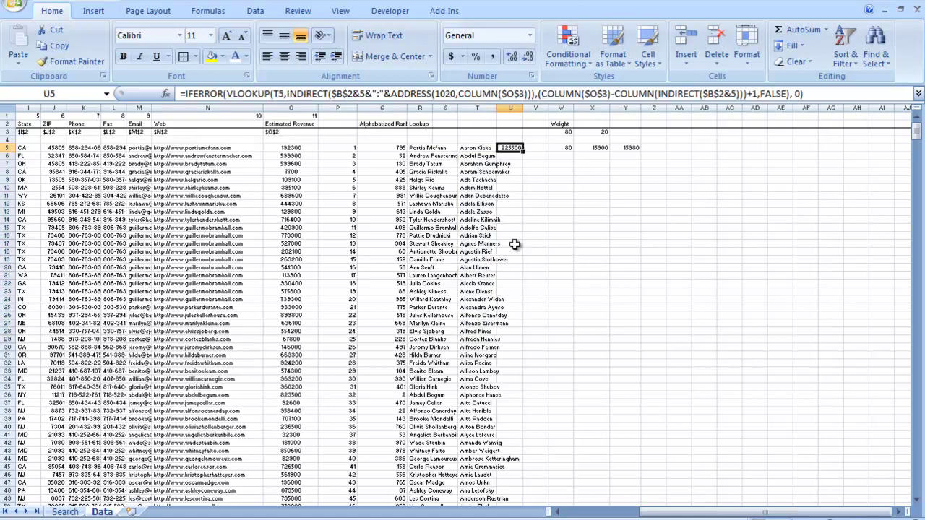
pyautogui.moveTo(471, 148); pyautogui.dragTo(473, 395)
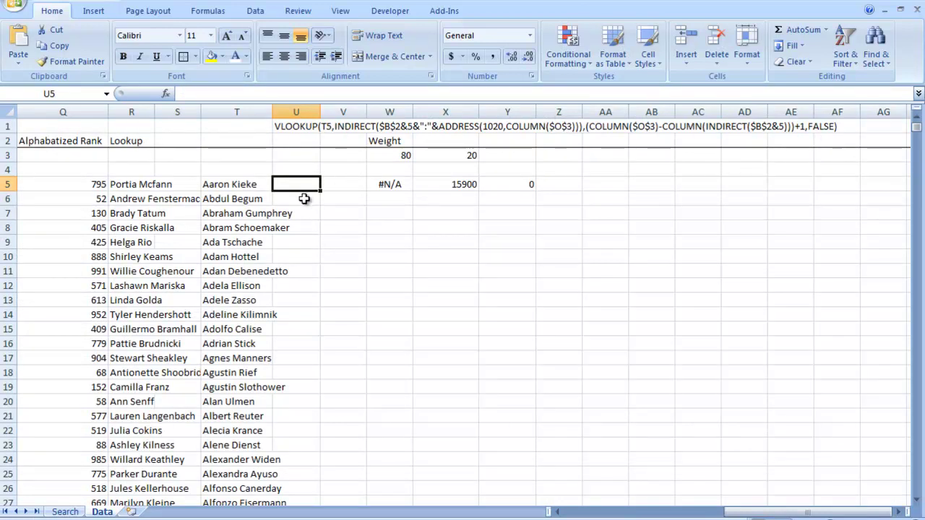
# - Begin U5 as =Vlookup(T5,indirect(B2&5&":"&address(, referencing T5 and B2
pyautogui.write('=Vlo')
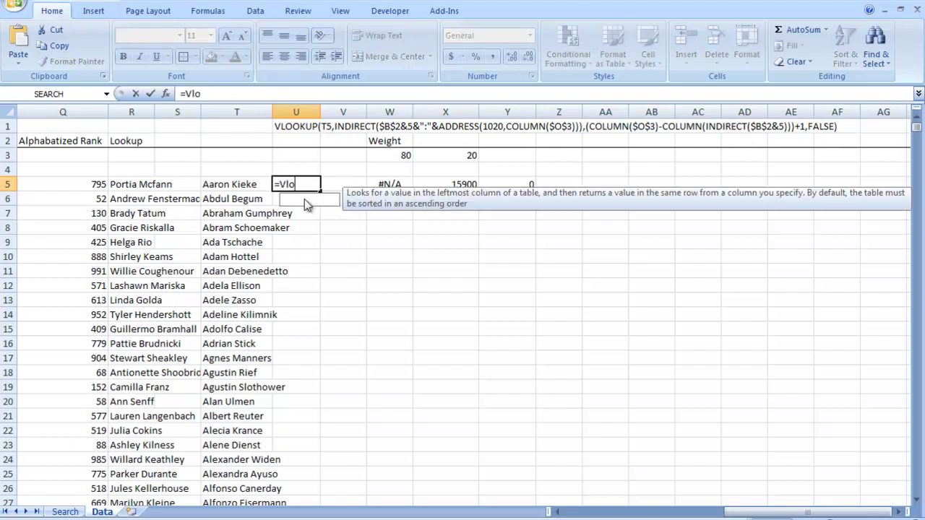
pyautogui.write('okup(')
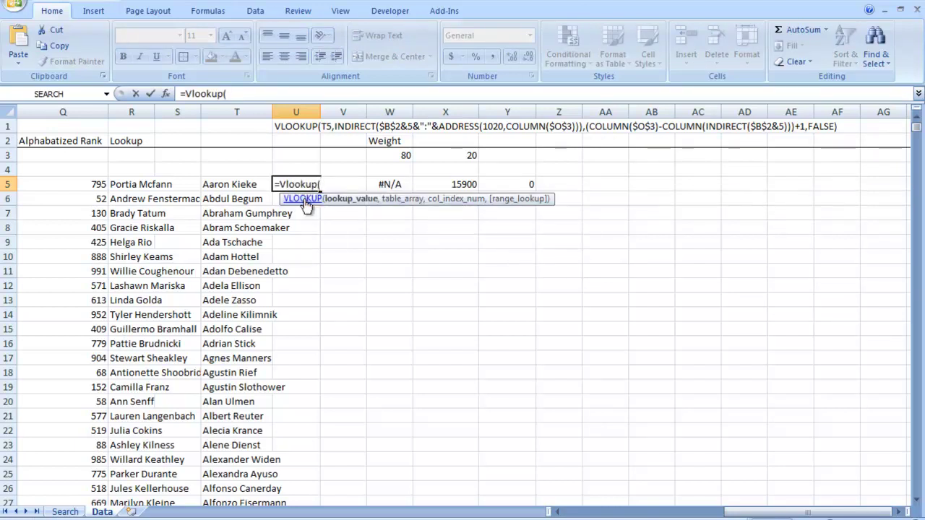
pyautogui.click(224, 185)
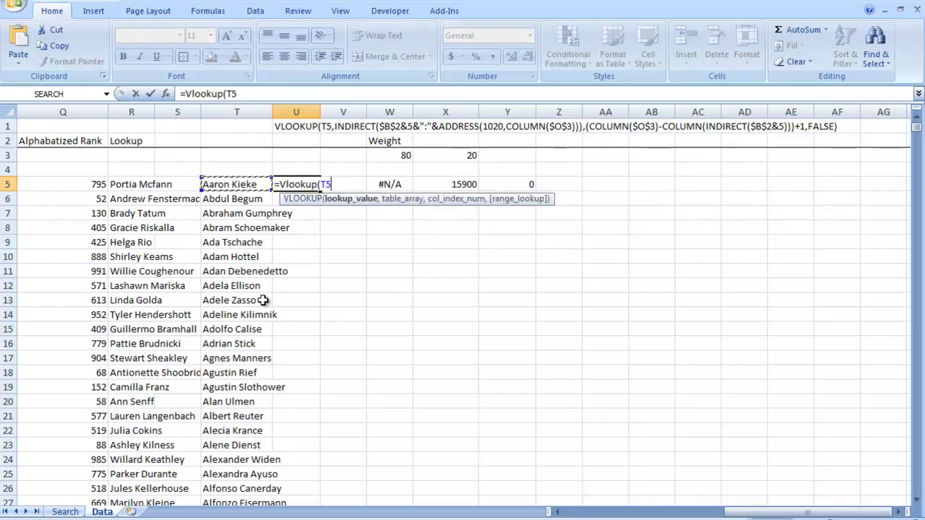
pyautogui.write(',')
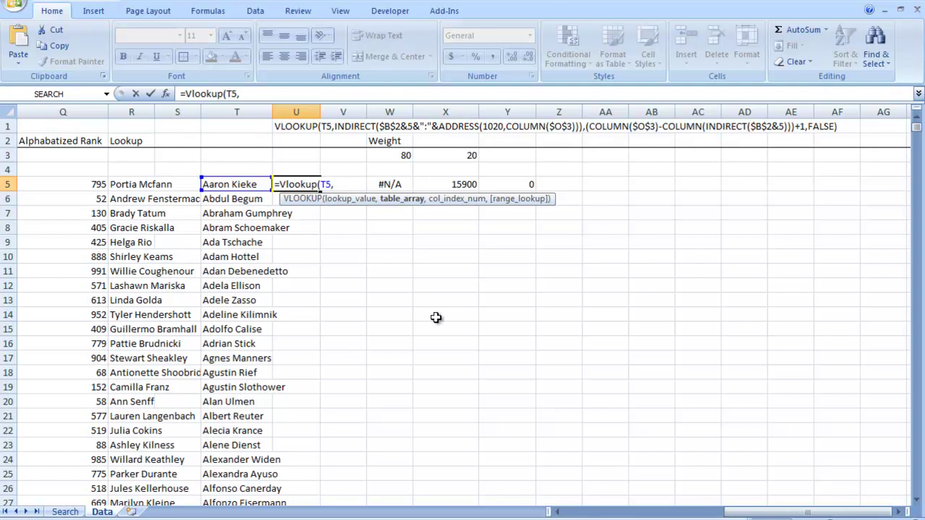
pyautogui.write('indirect(')
pyautogui.moveTo(754, 512); pyautogui.dragTo(594, 494)
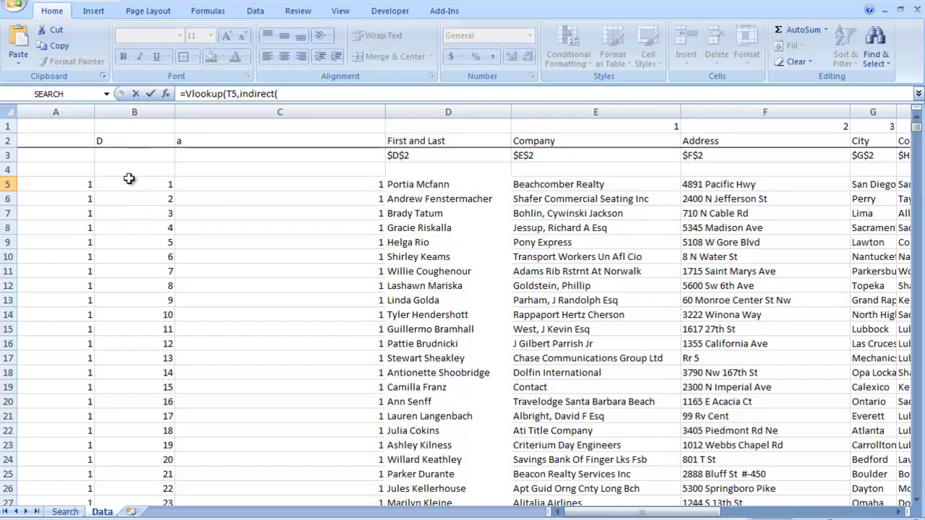
pyautogui.click(125, 141)
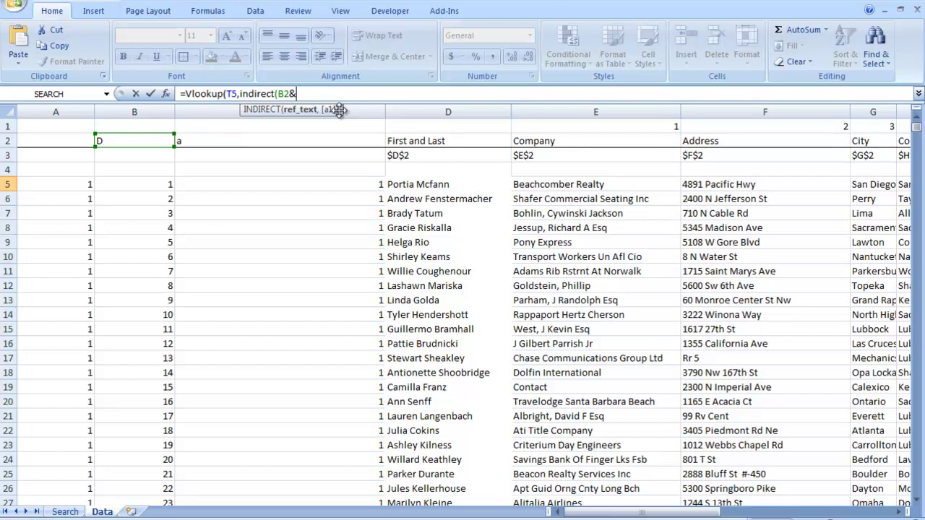
pyautogui.write('5&":')
pyautogui.write('&addre')
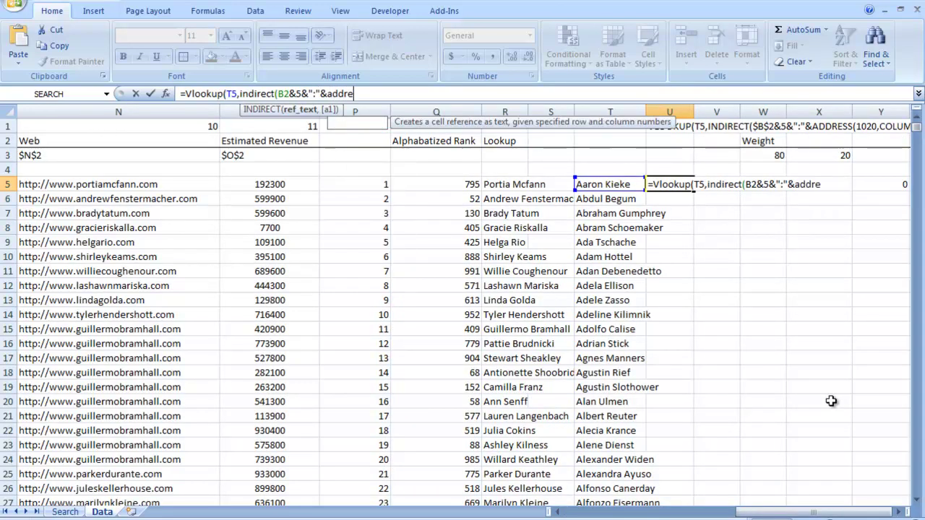
pyautogui.write('ss(10')
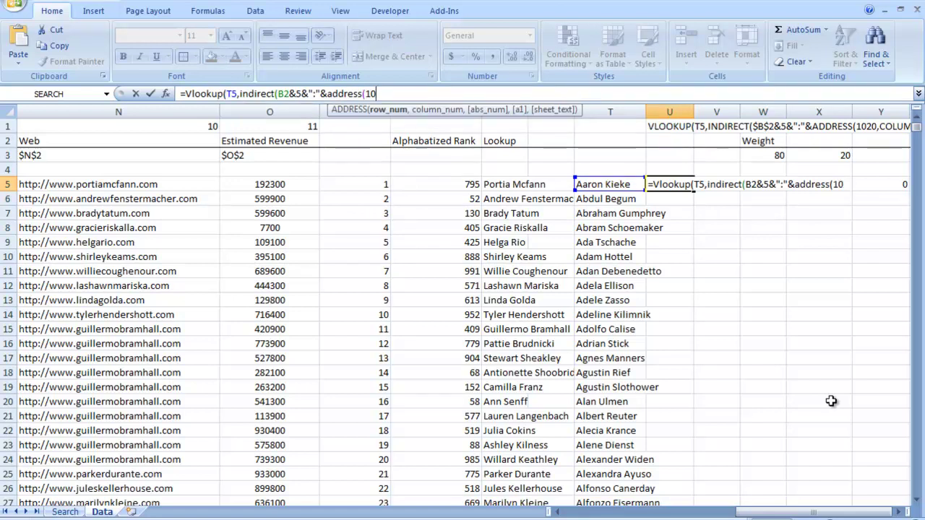
# - End the lookup range at address(3000, column(O3)) in the U5 formula
pyautogui.press('BackSpace')
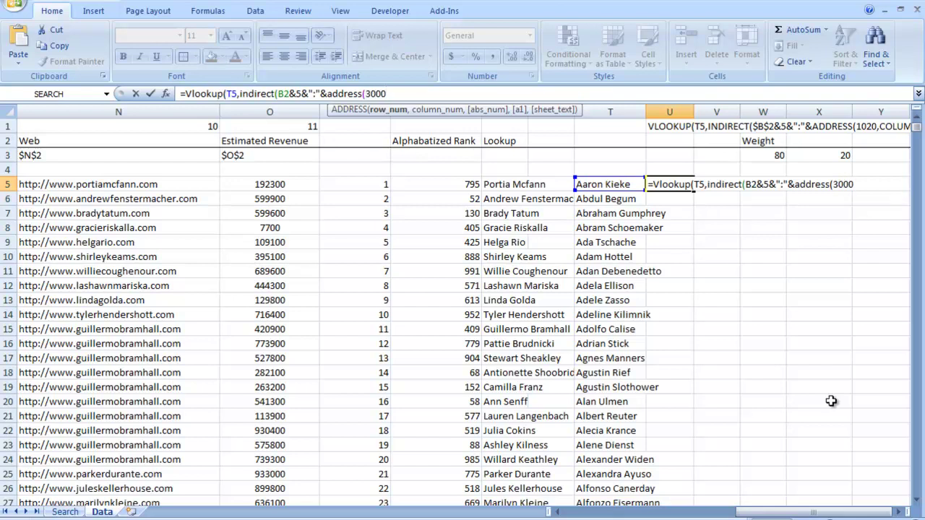
pyautogui.write('3000, col')
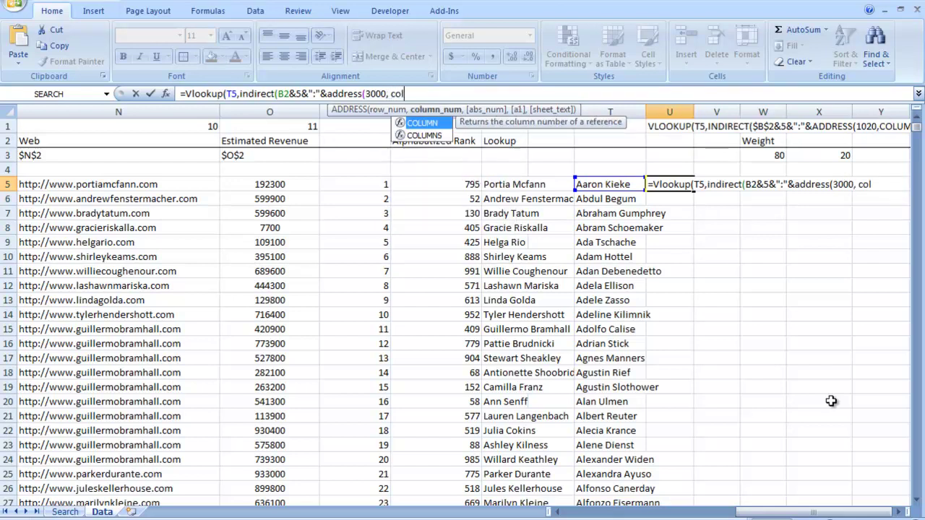
pyautogui.write('iumn(')
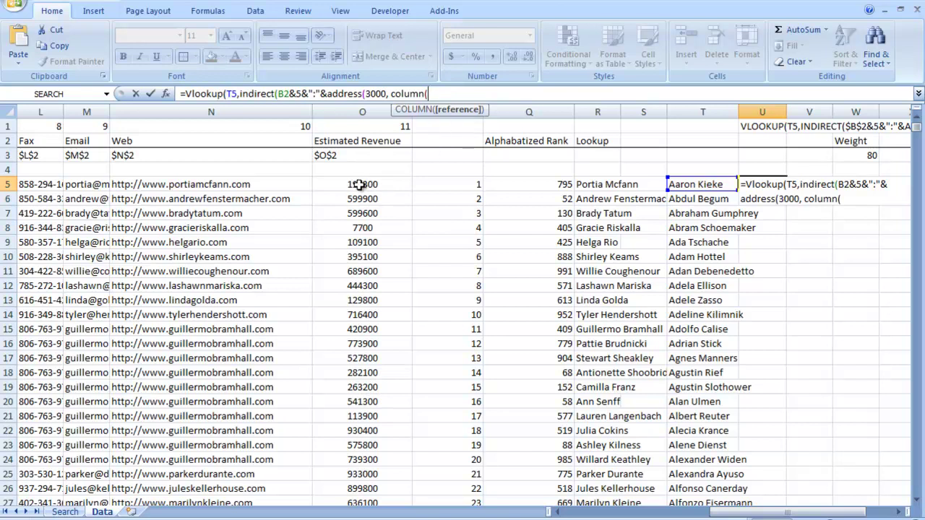
pyautogui.click(361, 154)
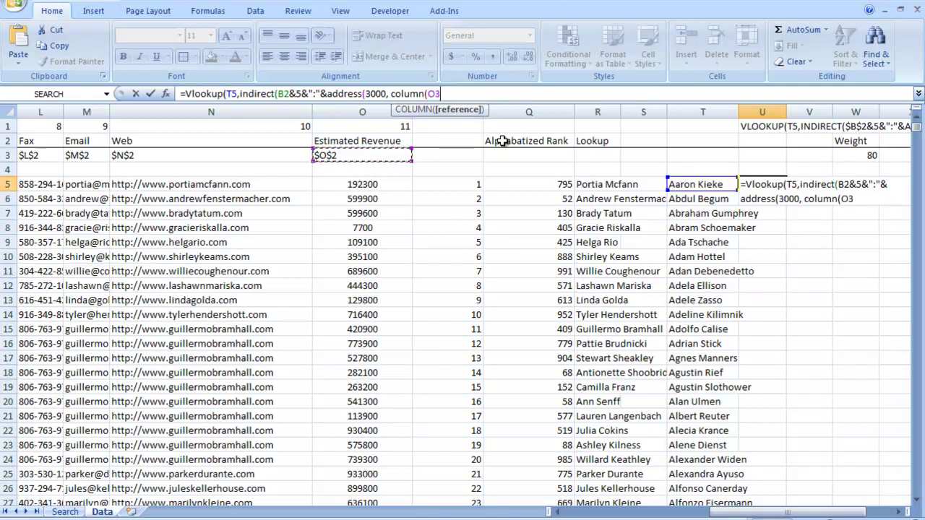
pyautogui.click(390, 255)
pyautogui.click(372, 345)
pyautogui.click(388, 214)
pyautogui.click(390, 299)
pyautogui.click(368, 199)
pyautogui.click(369, 147)
pyautogui.press('Down')
pyautogui.press('Down')
pyautogui.press('Down')
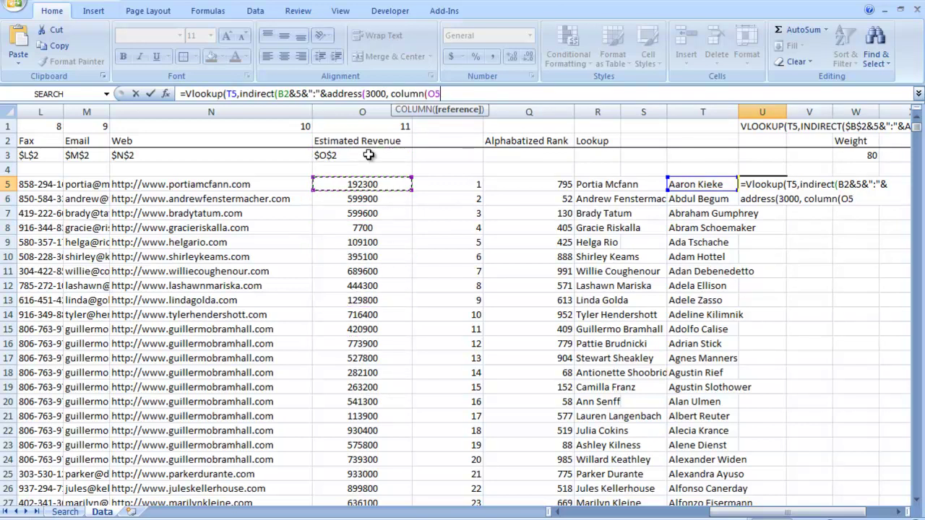
pyautogui.click(368, 154)
pyautogui.write(')')
# - Finish U5 with column index column(O3)-column(indirect(B2&5))+1 and FALSE
pyautogui.moveTo(788, 511); pyautogui.dragTo(813, 512)
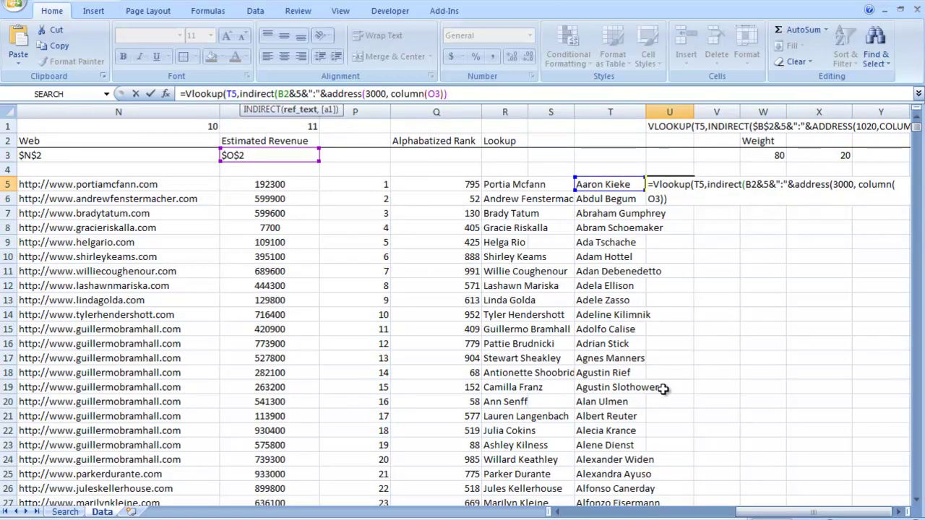
pyautogui.write(')')
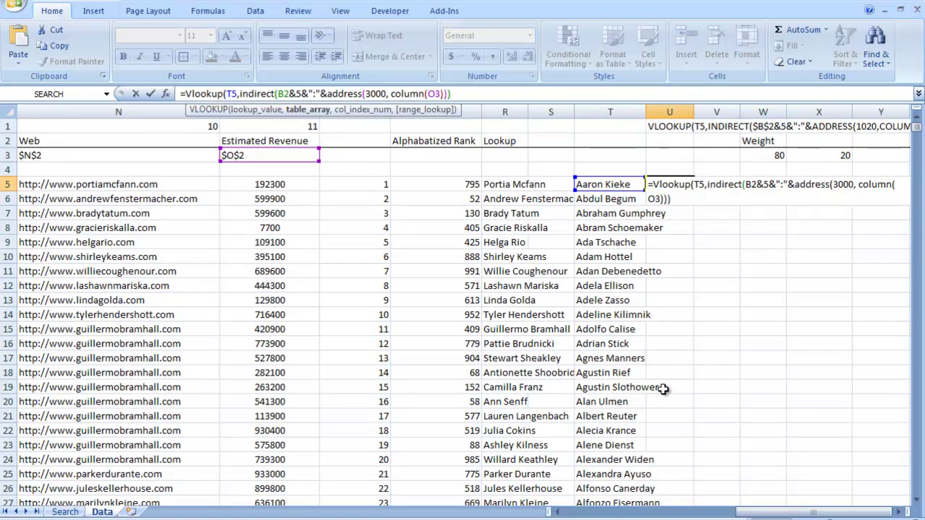
pyautogui.write(',')
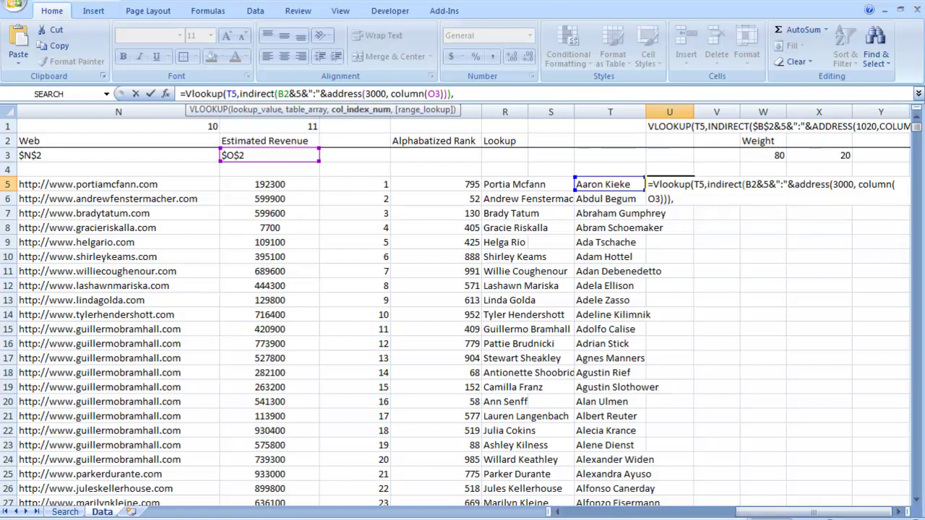
pyautogui.write(' column(')
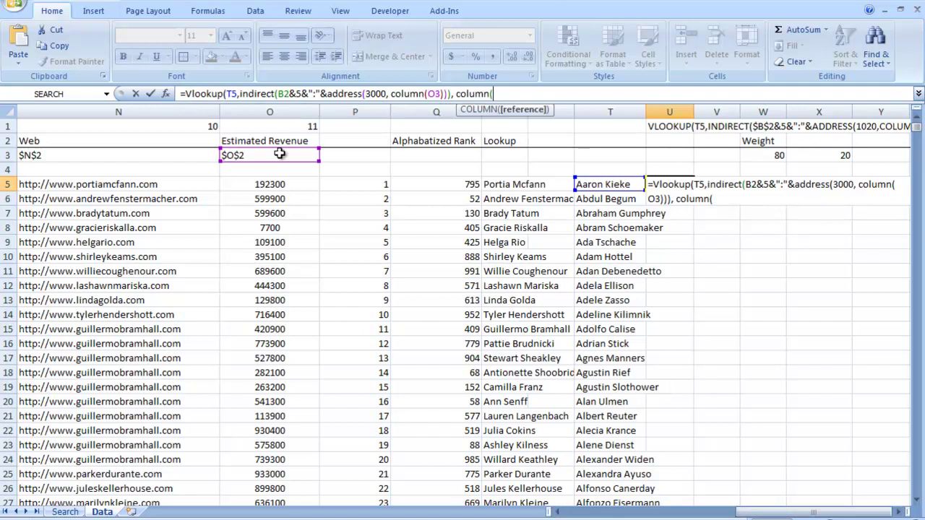
pyautogui.click(279, 154)
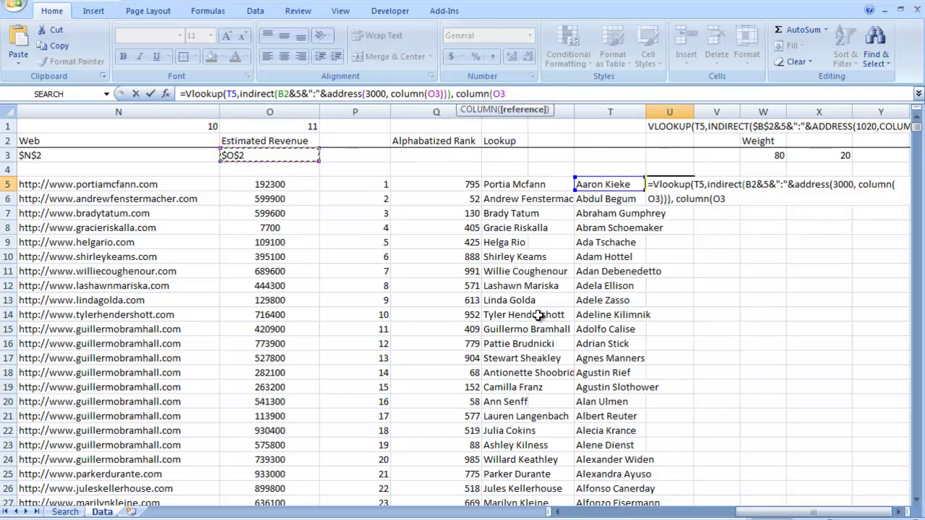
pyautogui.write(')-column(indirect(')
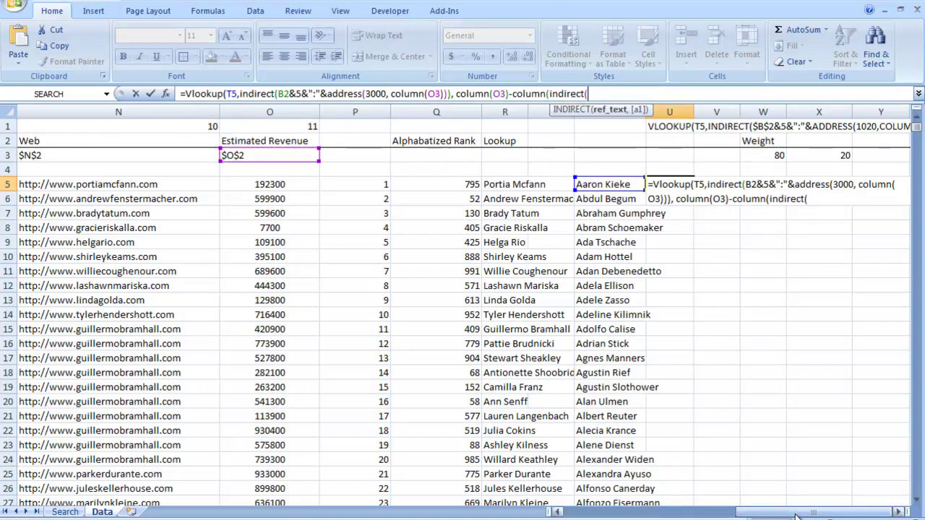
pyautogui.moveTo(796, 516); pyautogui.dragTo(622, 515)
pyautogui.click(127, 141)
pyautogui.write('&')
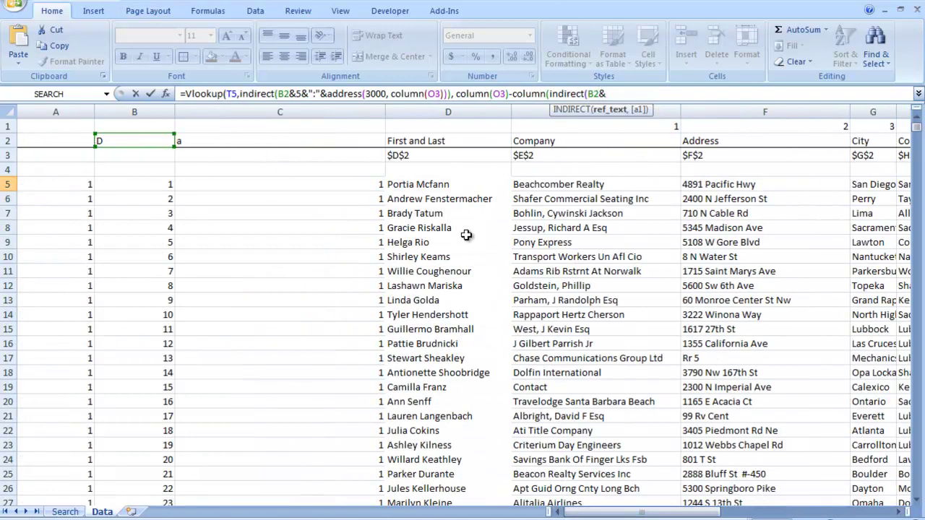
pyautogui.write('5)')
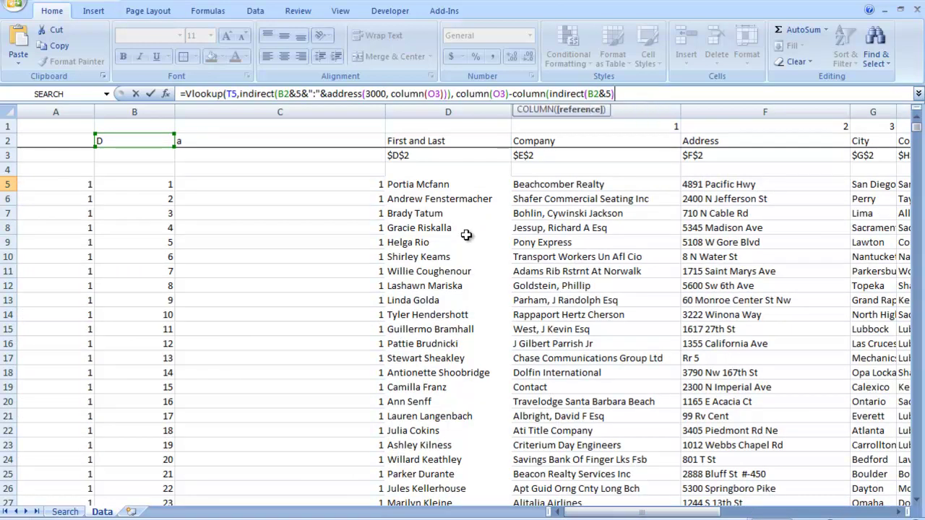
pyautogui.write(')')
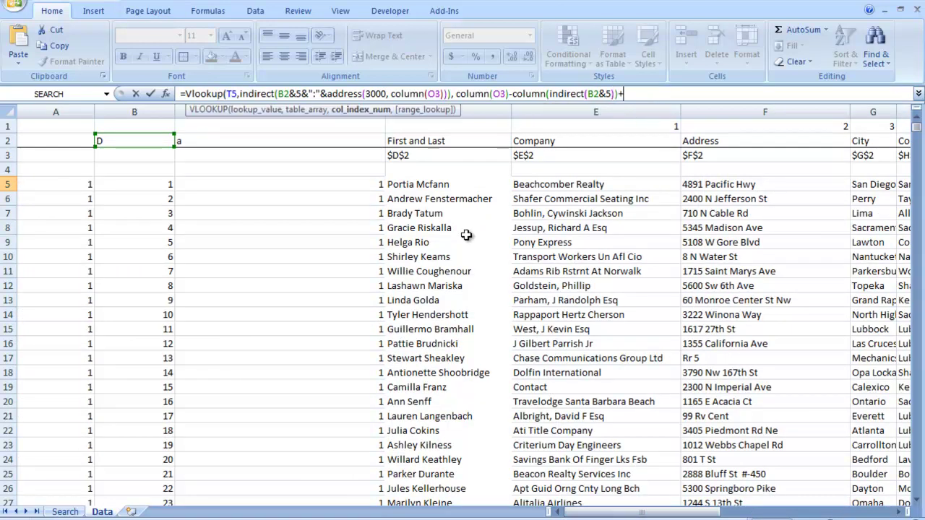
pyautogui.write('+1, false')
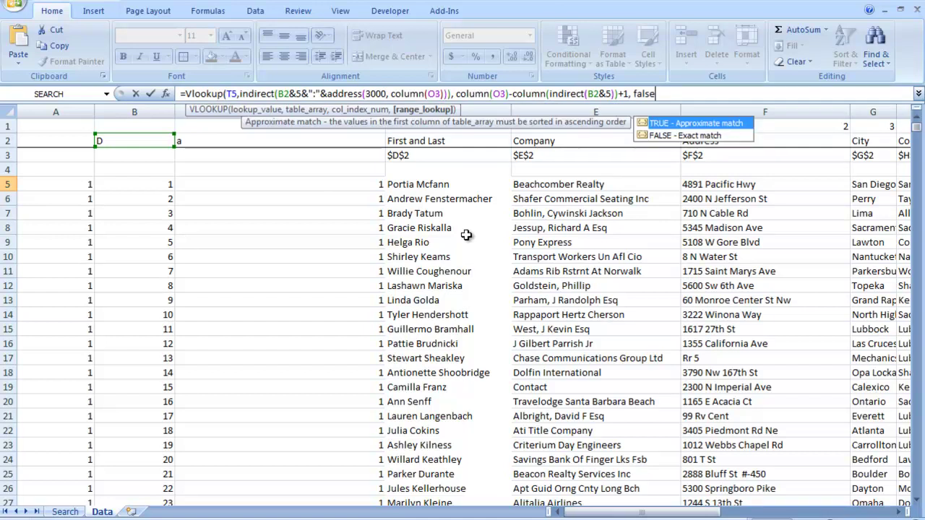
# - Commit the revenue lookup formula in U5 and reselect U5 to review it
pyautogui.press('Return')
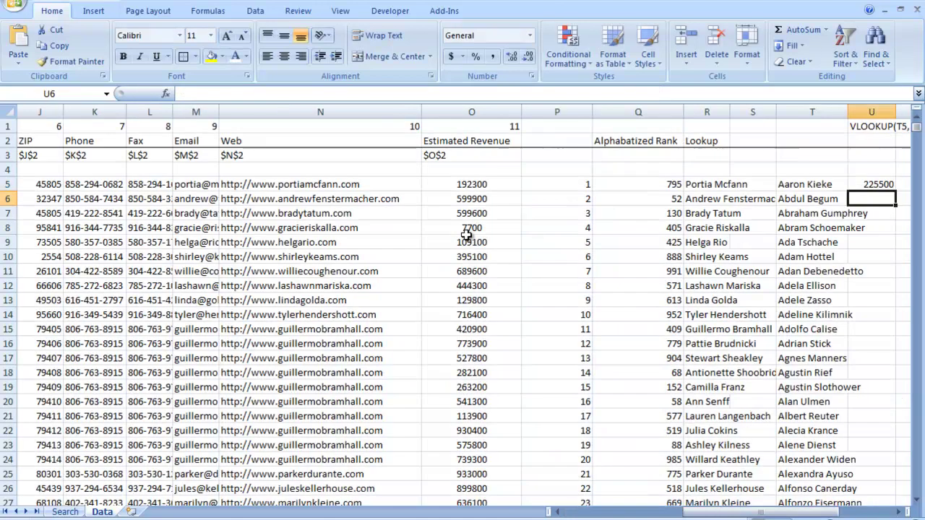
pyautogui.hscroll(1, 709, 179)
pyautogui.click(824, 186)
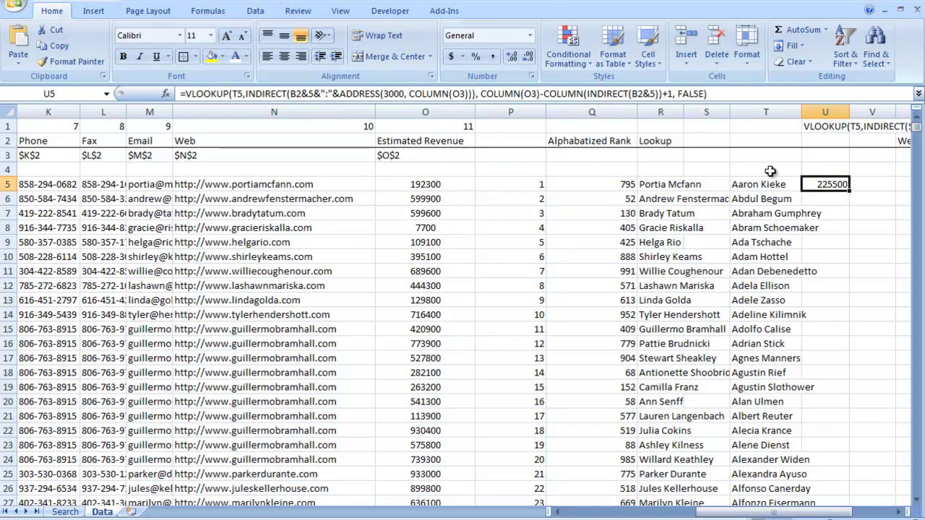
pyautogui.hscroll(4, 827, 184)
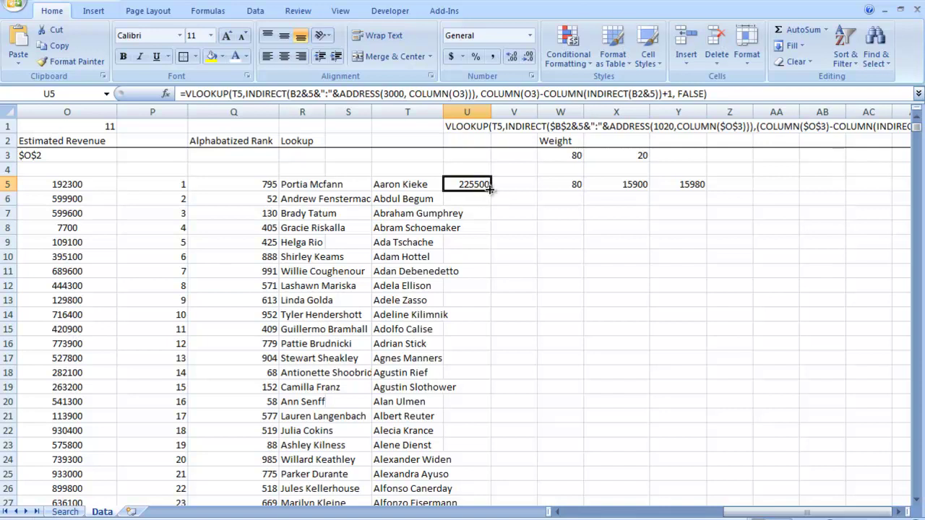
# - Make both B2 and both O3 references in U5's formula absolute as $B$2 and $O$3
pyautogui.click(301, 94)
pyautogui.press('F4')
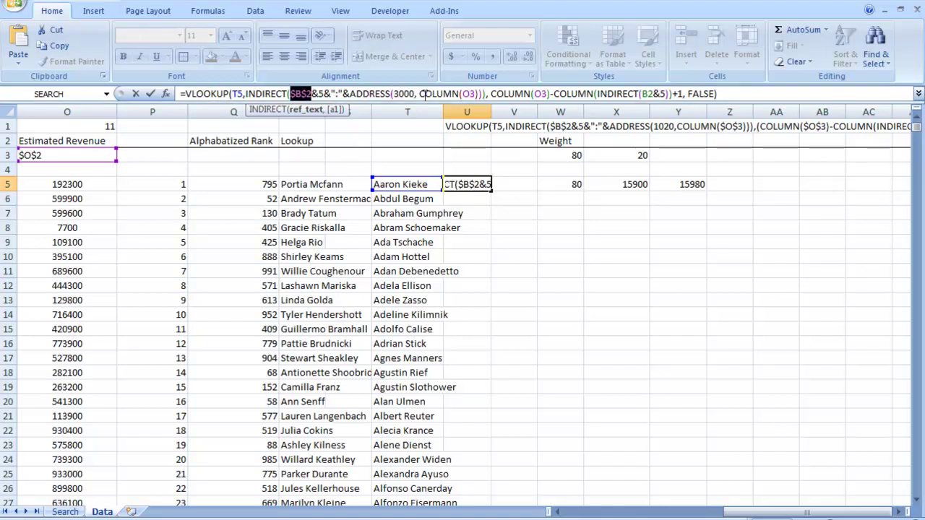
pyautogui.click(468, 94)
pyautogui.press('F4')
pyautogui.click(551, 94)
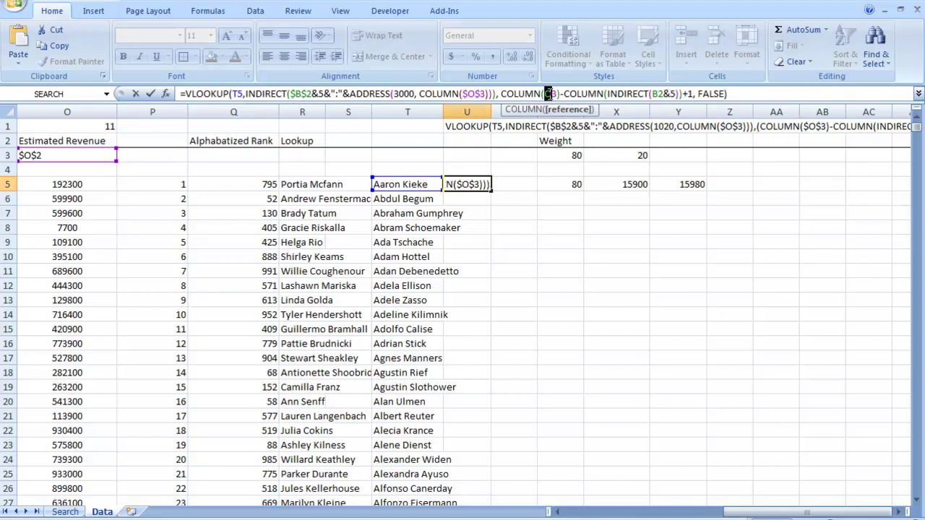
pyautogui.press('F4')
pyautogui.click(668, 94)
pyautogui.press('F4')
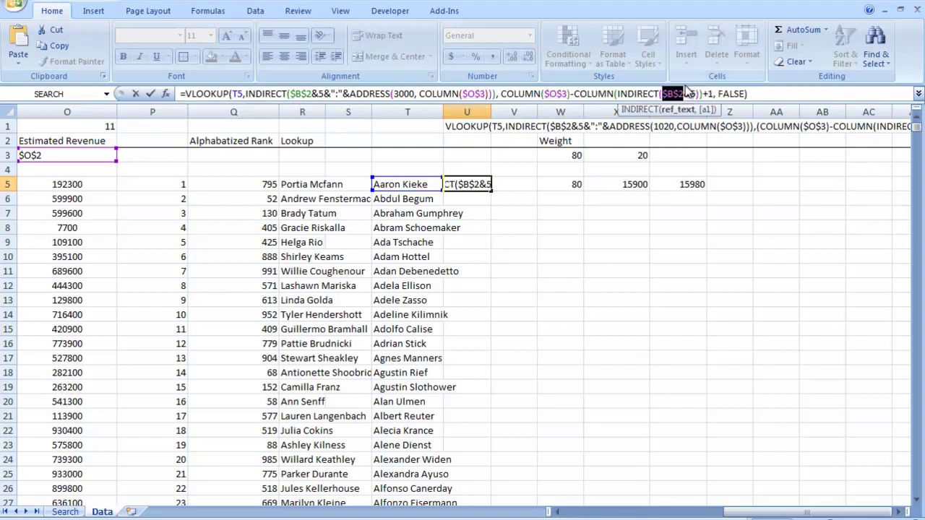
pyautogui.press('Return')
pyautogui.click(476, 174)
pyautogui.click(483, 186)
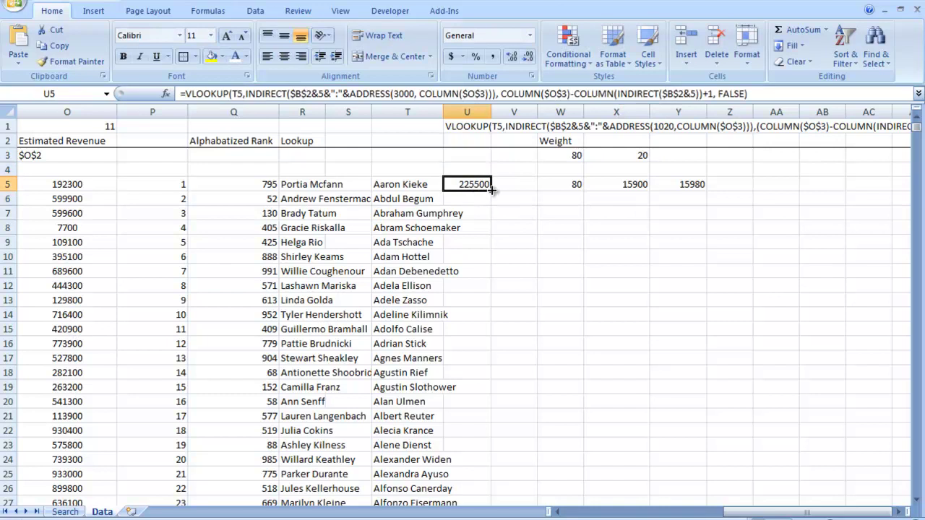
# - Autofill U5's revenue formula down column U, giving values such as 823500 and 663500
pyautogui.doubleClick(491, 189)
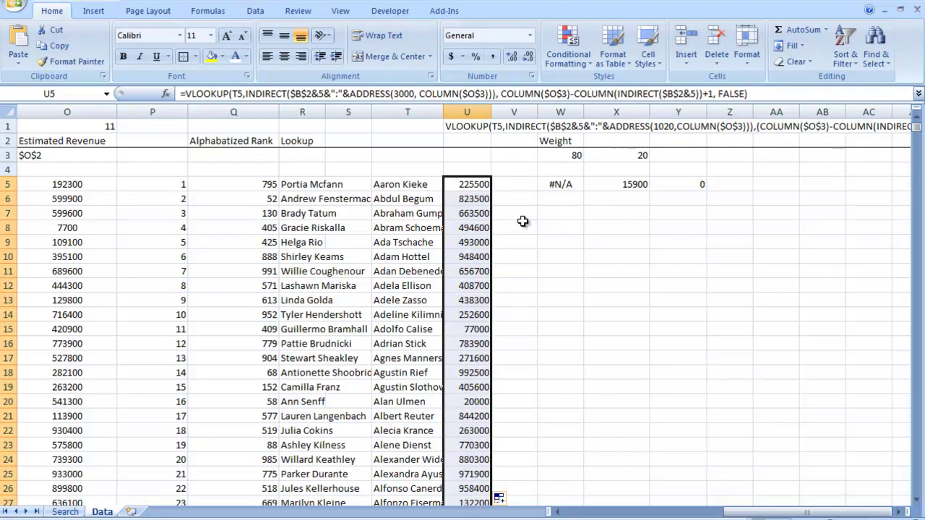
pyautogui.scroll(-4, 514, 361)
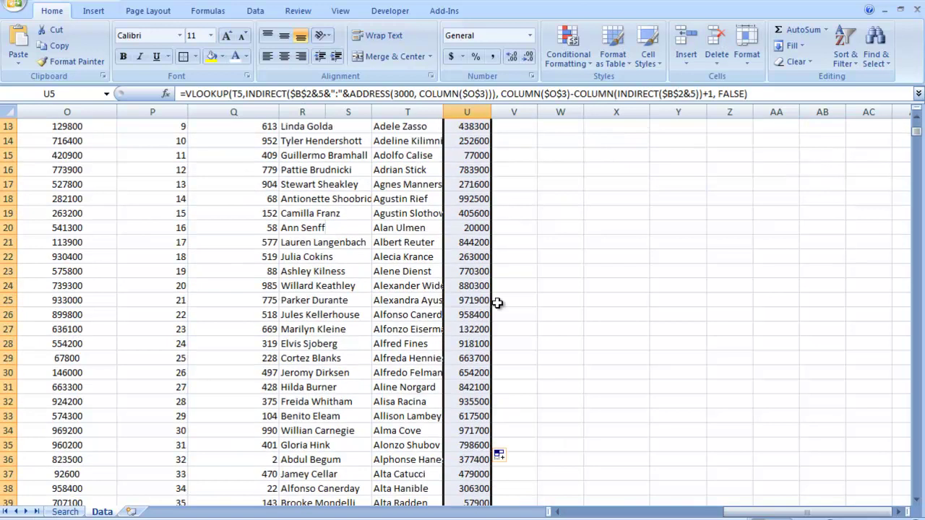
pyautogui.scroll(4, 515, 474)
pyautogui.hscroll(1, 563, 207)
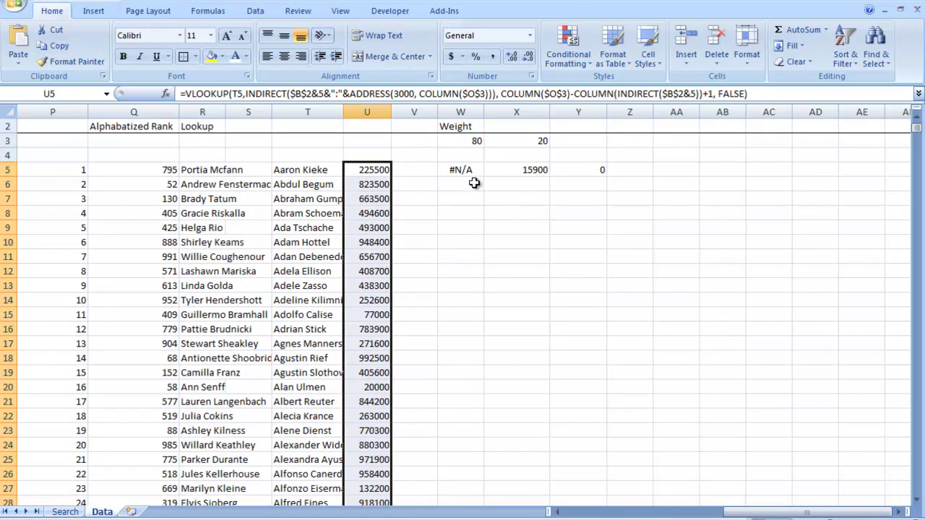
pyautogui.click(375, 172)
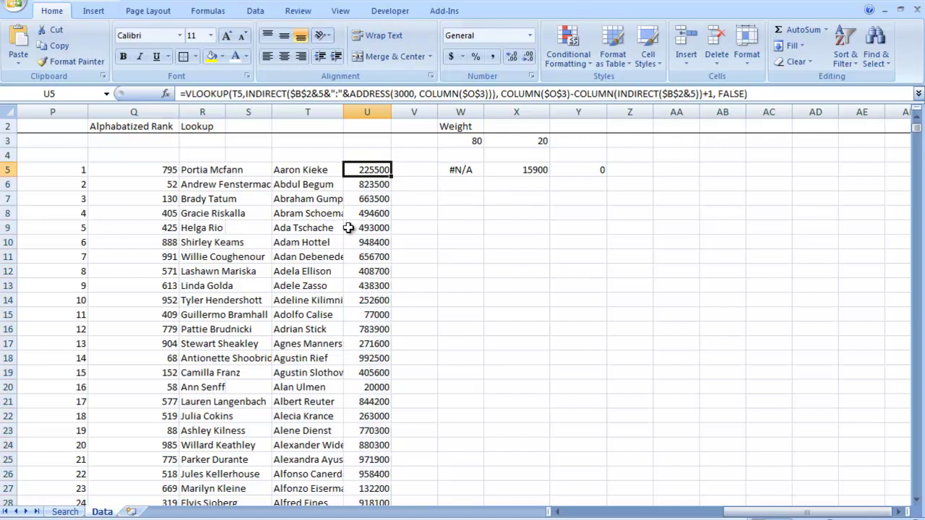
# - Enter =RANK(U5,$U$5:$U$1006,1) in W5 to rank each revenue in ascending order
pyautogui.click(145, 172)
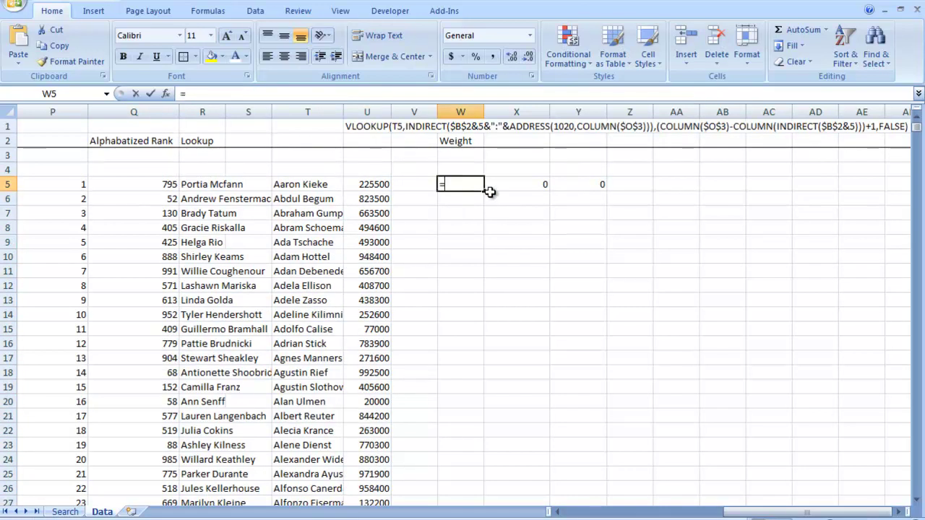
pyautogui.write('=rank(')
pyautogui.click(364, 186)
pyautogui.write(',')
pyautogui.click(363, 187)
pyautogui.hotkey('ctrl', 'shift', 'Down')
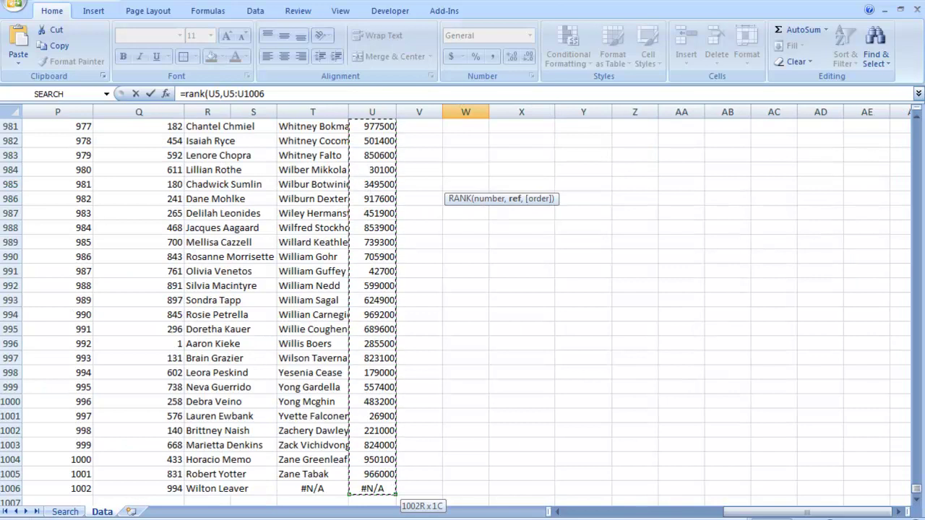
pyautogui.click(250, 94)
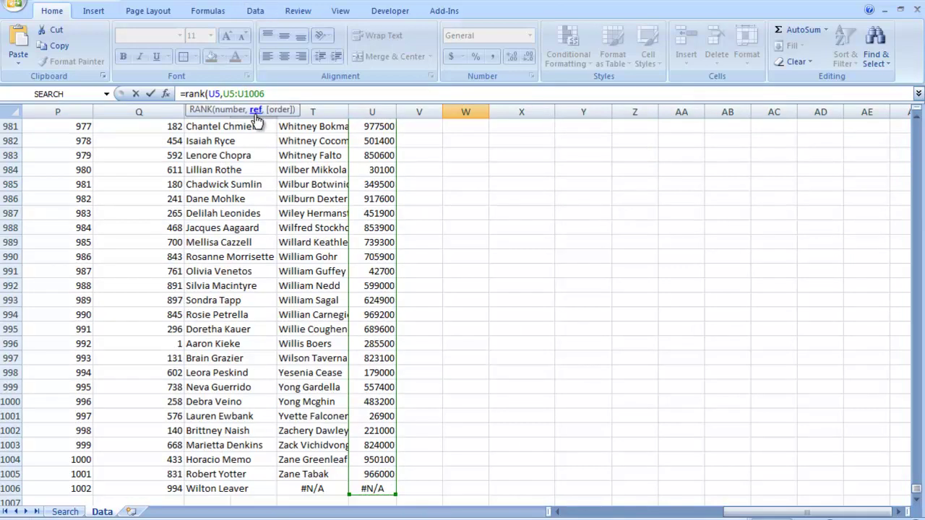
pyautogui.press('F4')
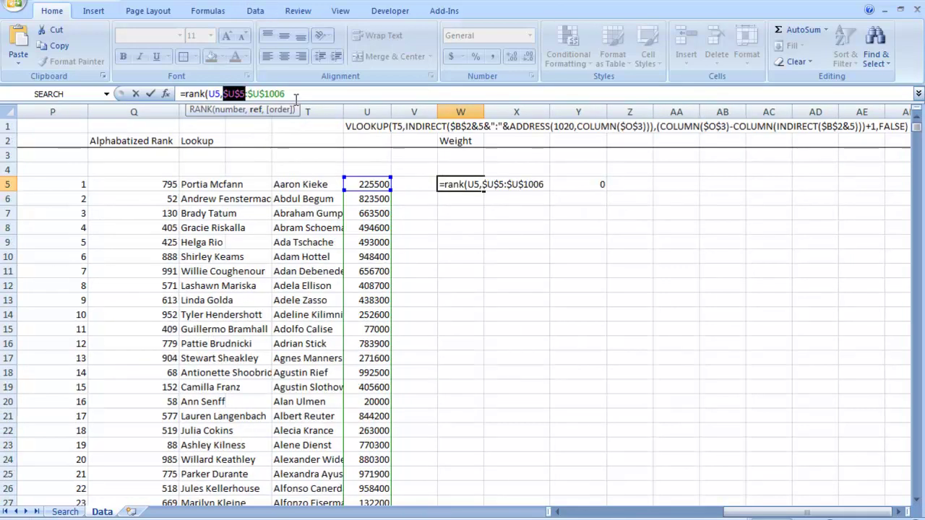
pyautogui.write(',1')
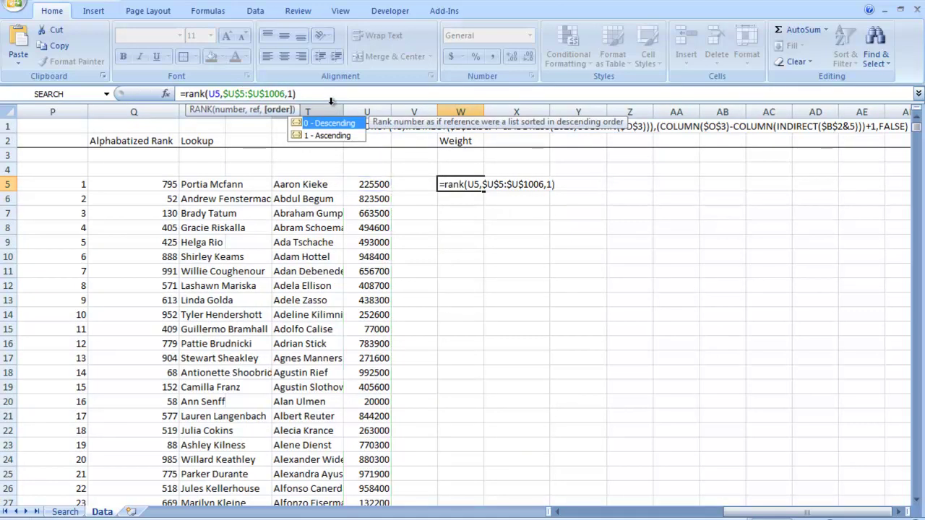
pyautogui.hotkey('ctrl', 'Return')
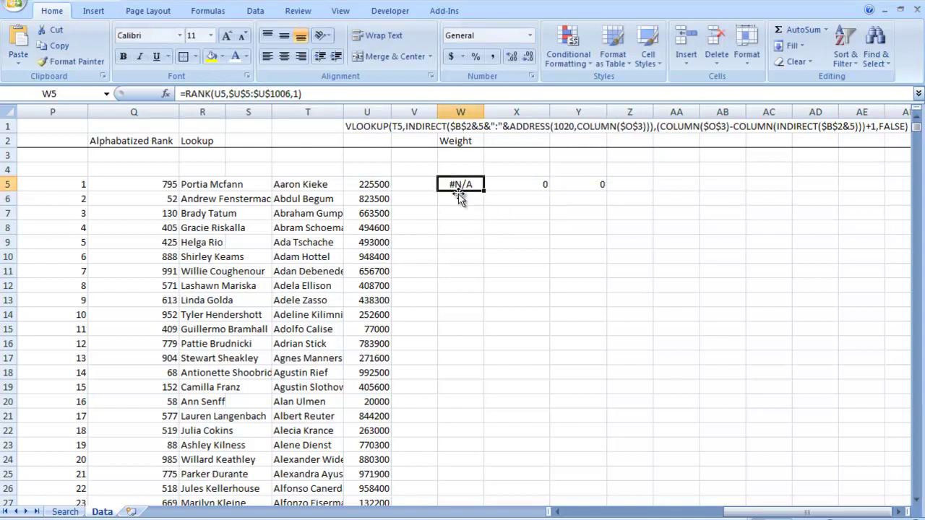
# - Check the U5 and W5 formulas and the #N/A values in the last row
pyautogui.click(368, 188)
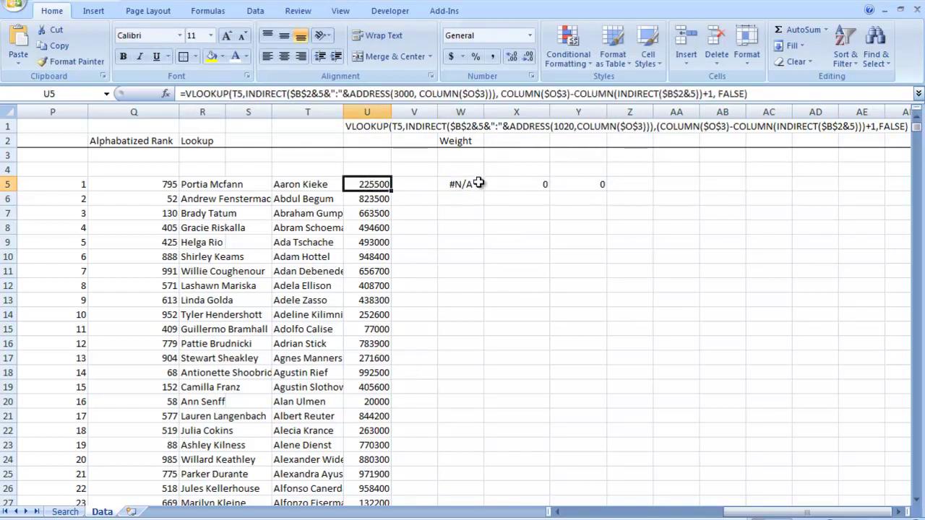
pyautogui.click(455, 190)
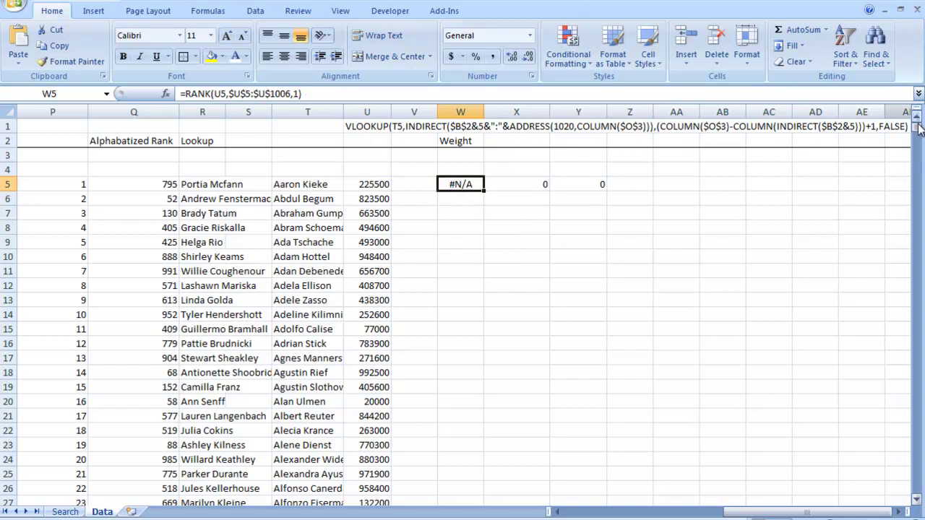
pyautogui.moveTo(918, 130); pyautogui.dragTo(909, 501)
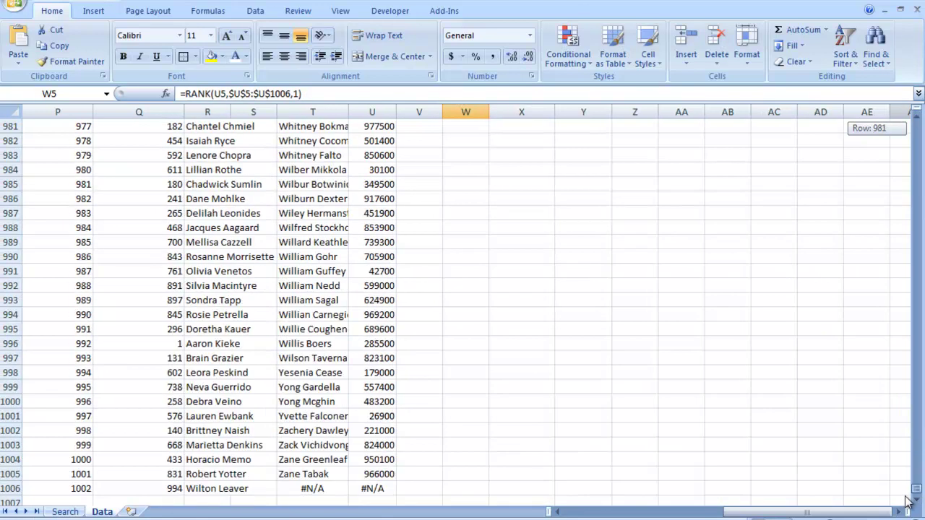
pyautogui.moveTo(181, 490); pyautogui.dragTo(369, 491)
pyautogui.moveTo(918, 490); pyautogui.dragTo(917, 120)
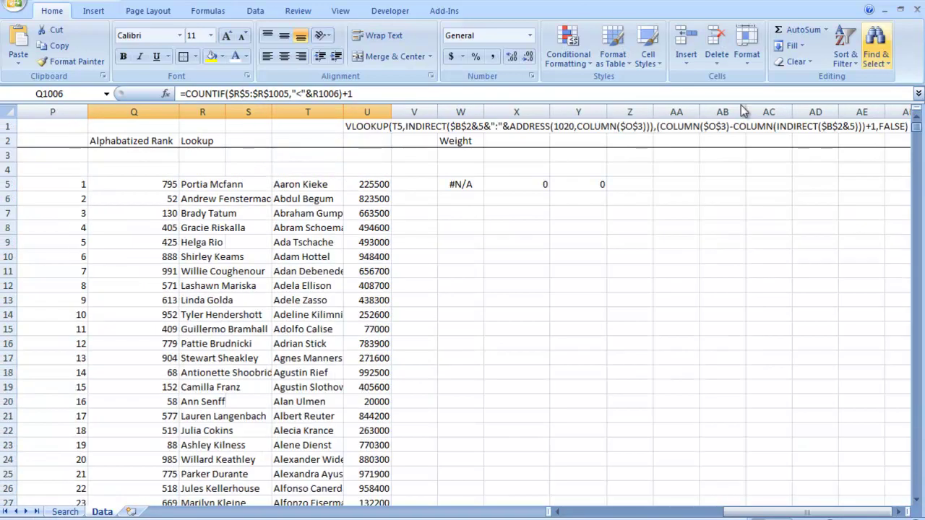
# - Wrap U5's lookup formula in IFERROR(…,0) and fill it down column U
pyautogui.click(372, 185)
pyautogui.click(185, 94)
pyautogui.write('iferror(')
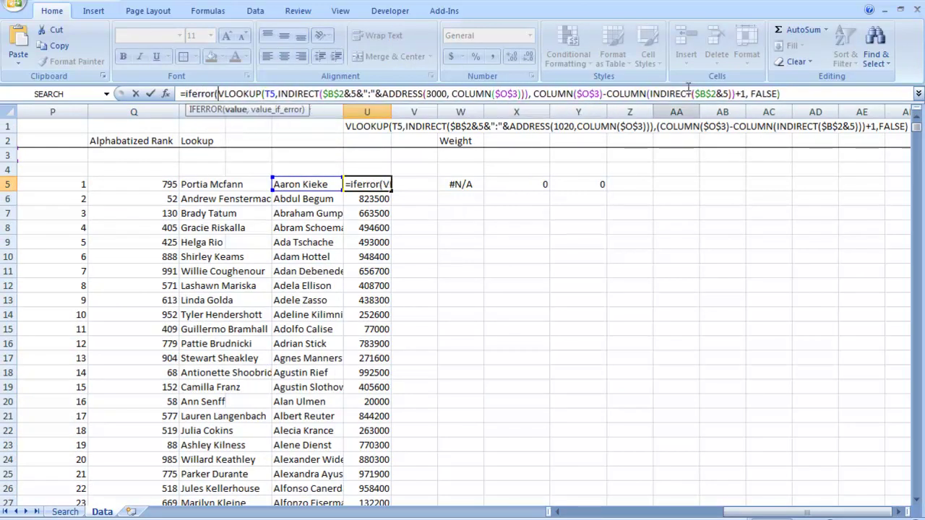
pyautogui.click(791, 93)
pyautogui.write(',0')
pyautogui.press('Return')
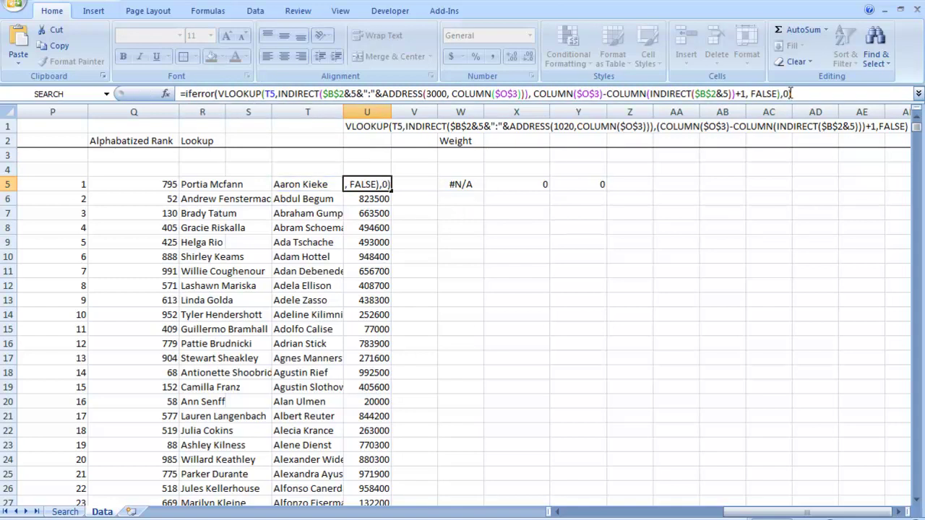
pyautogui.press('Return')
pyautogui.click(385, 186)
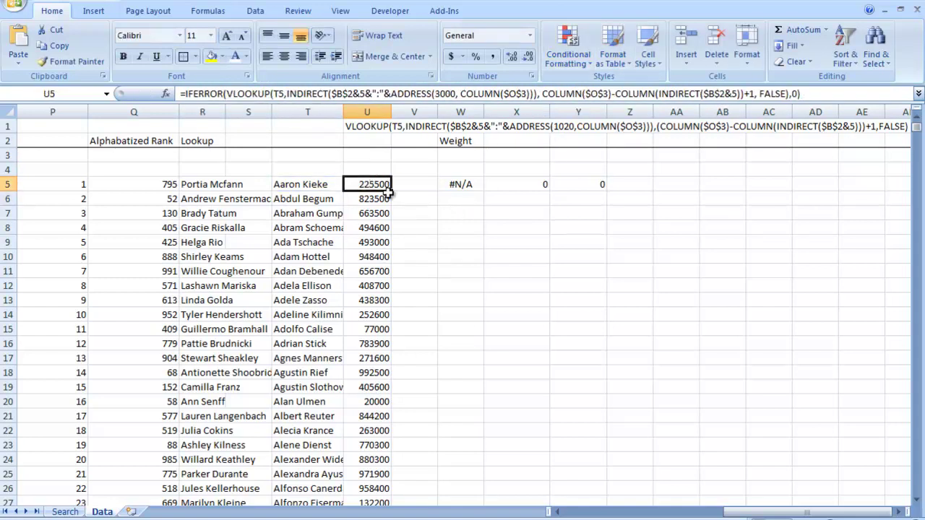
pyautogui.doubleClick(391, 191)
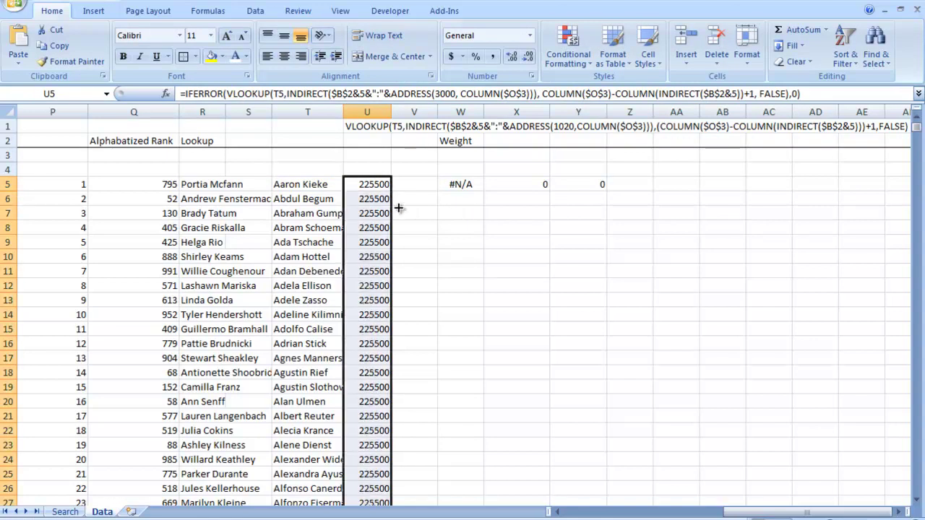
# - Fill W5's rank formula down column W and review the existing formula in X5
pyautogui.click(464, 185)
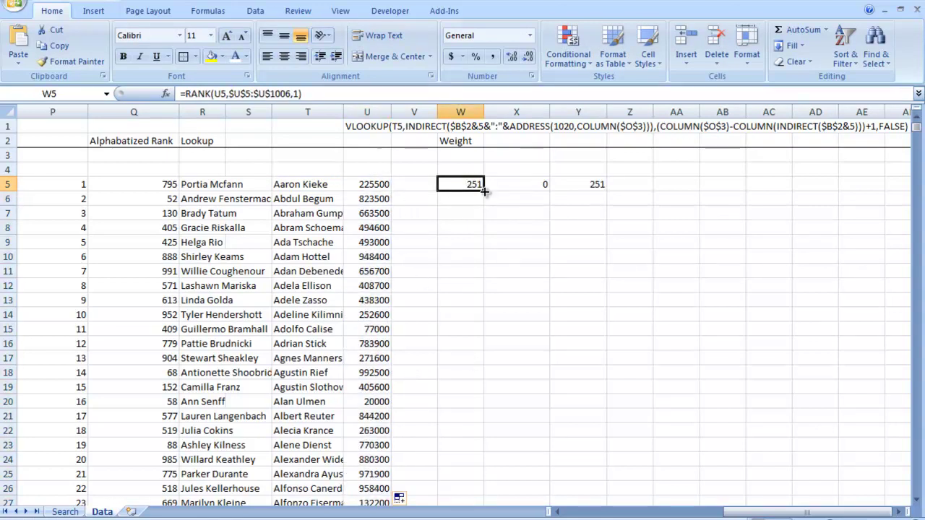
pyautogui.doubleClick(484, 191)
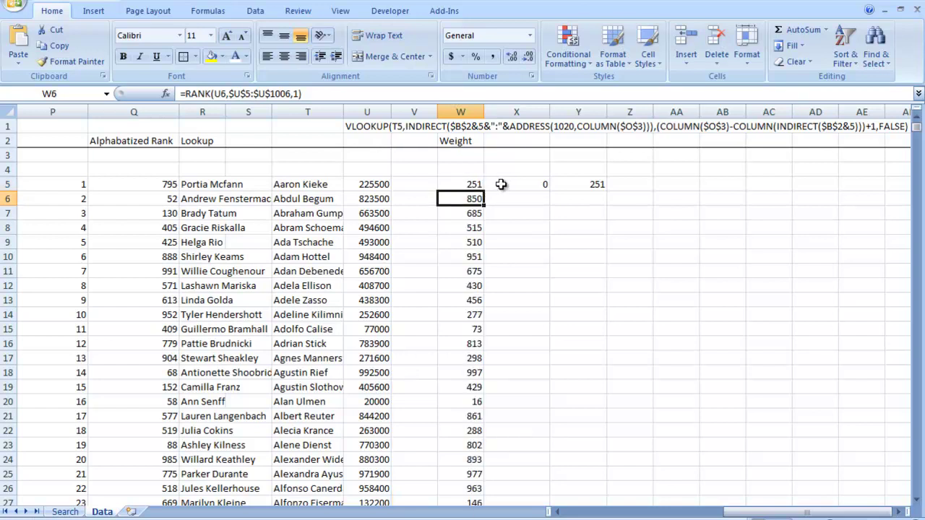
pyautogui.click(501, 185)
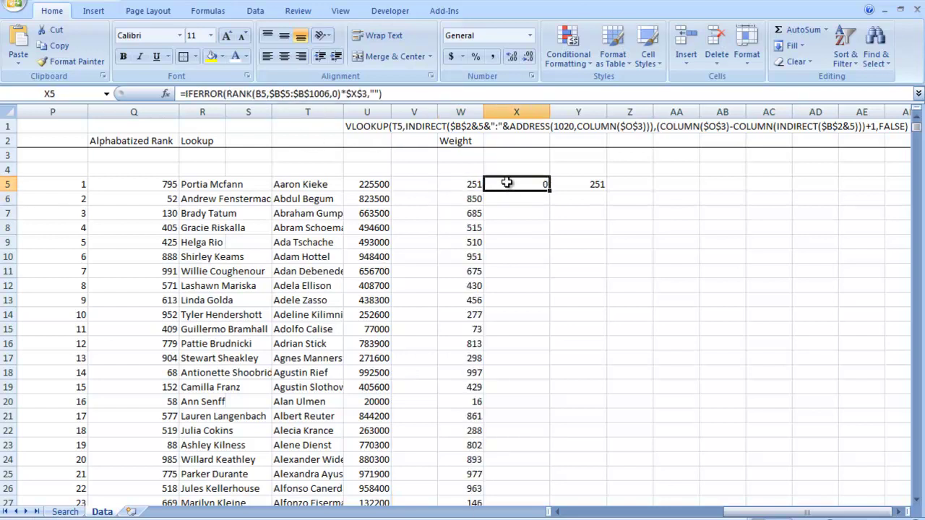
pyautogui.doubleClick(507, 184)
pyautogui.press('Return')
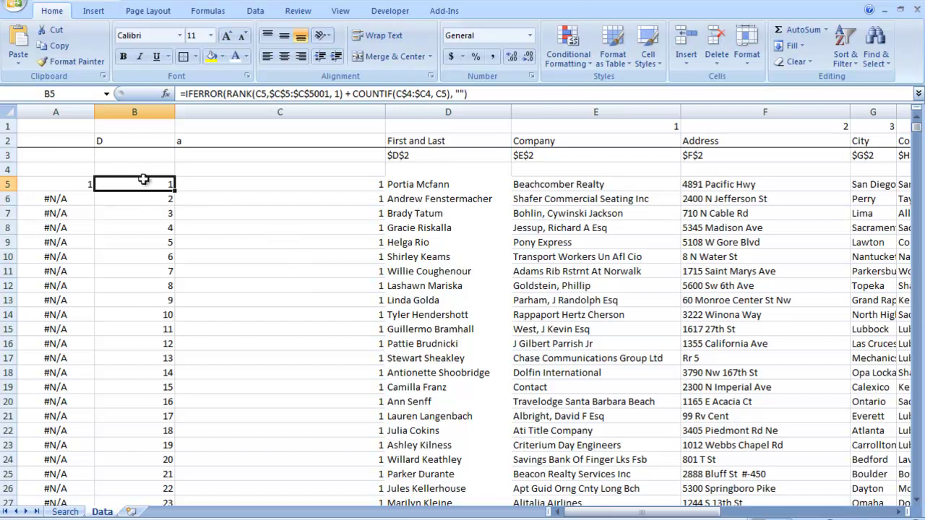
# - Inspect column B's running-number formulas, then select X5's old formula text for replacement
pyautogui.moveTo(141, 186); pyautogui.dragTo(163, 385)
pyautogui.click(154, 212)
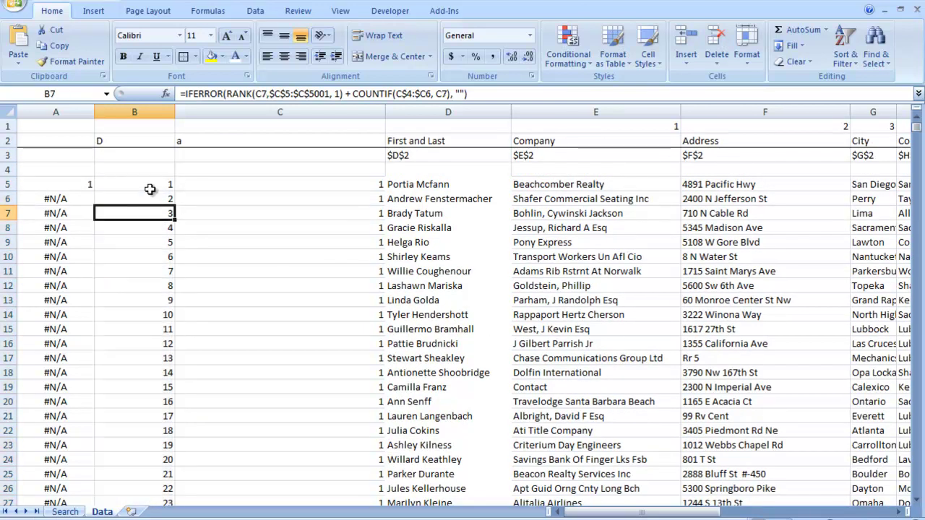
pyautogui.click(150, 187)
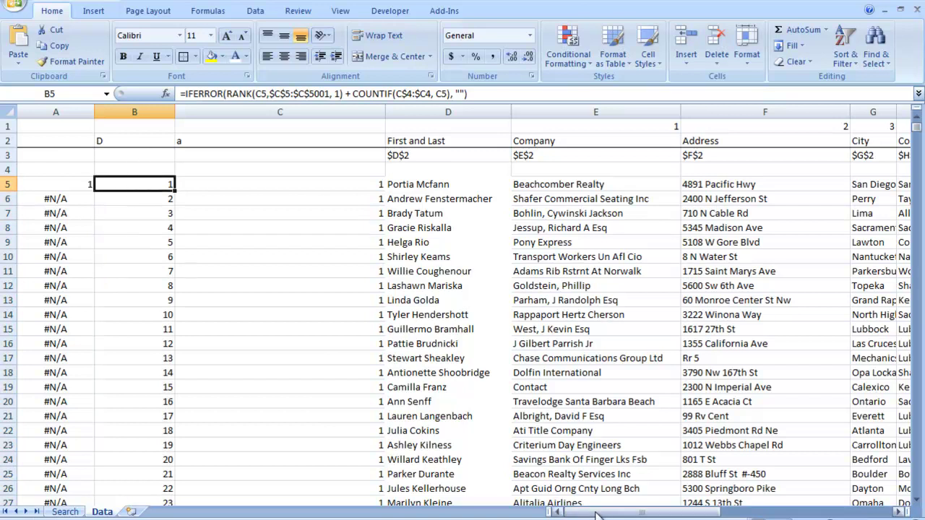
pyautogui.moveTo(622, 512); pyautogui.dragTo(791, 511)
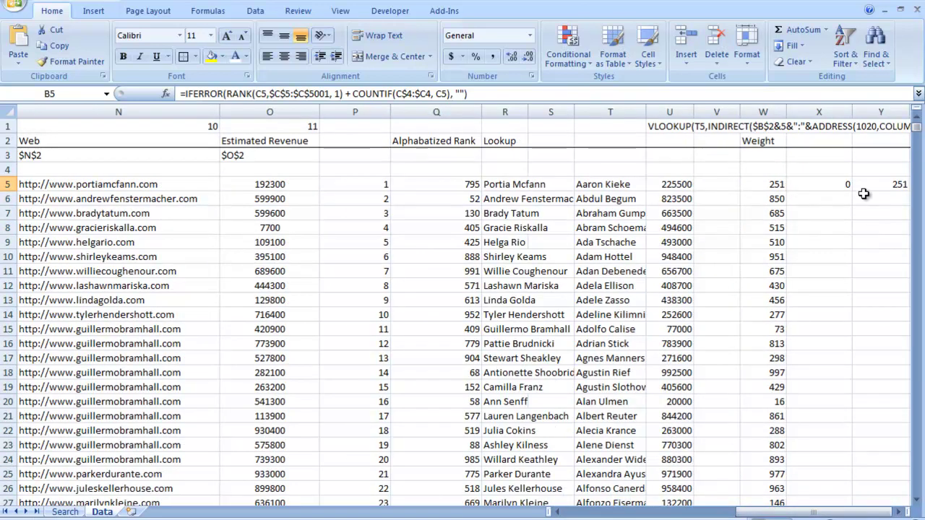
pyautogui.moveTo(831, 185); pyautogui.dragTo(824, 199)
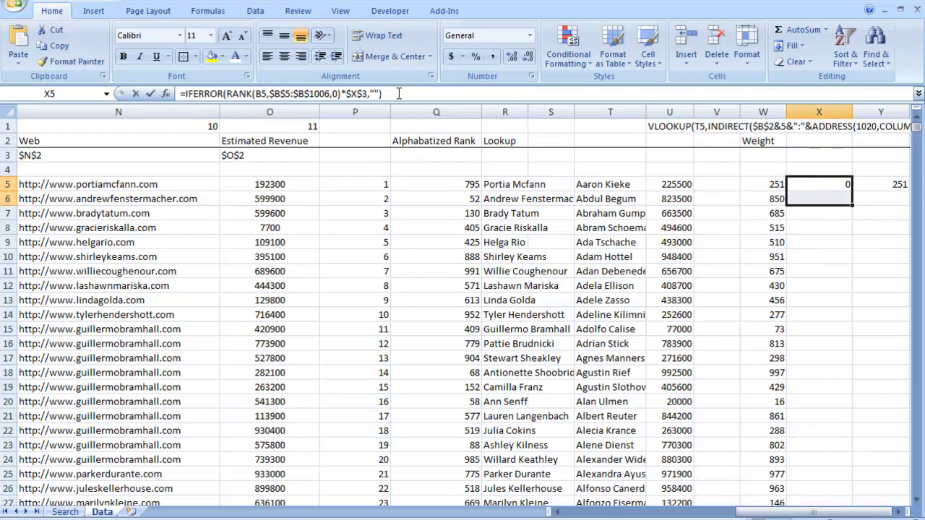
pyautogui.moveTo(385, 93); pyautogui.dragTo(199, 85)
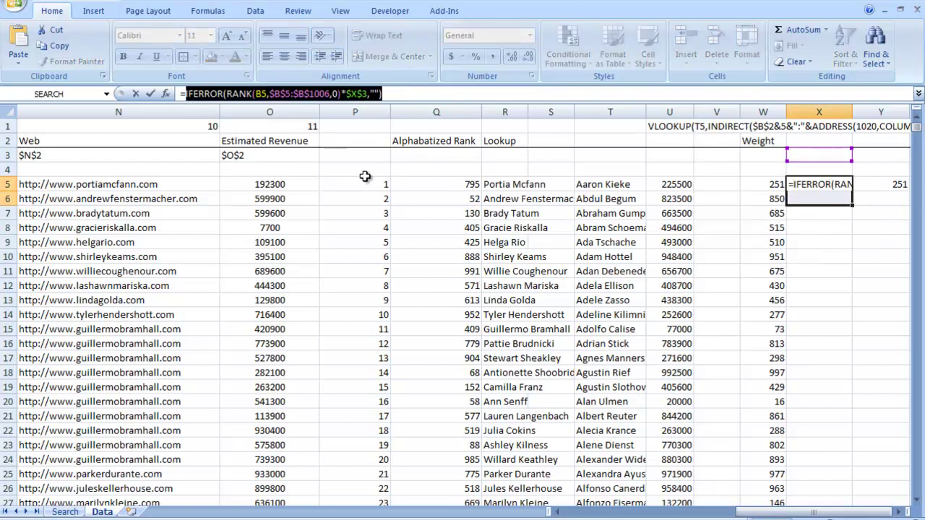
# - Replace X5's formula with =RANK(B5,B5:B1006,0), which now returns 795
pyautogui.write('=rank(')
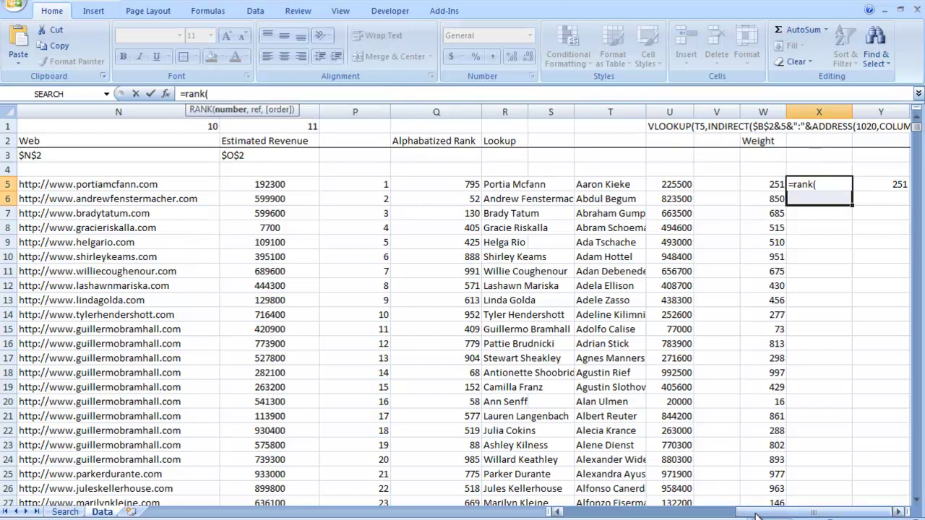
pyautogui.moveTo(813, 512); pyautogui.dragTo(756, 512)
pyautogui.click(151, 183)
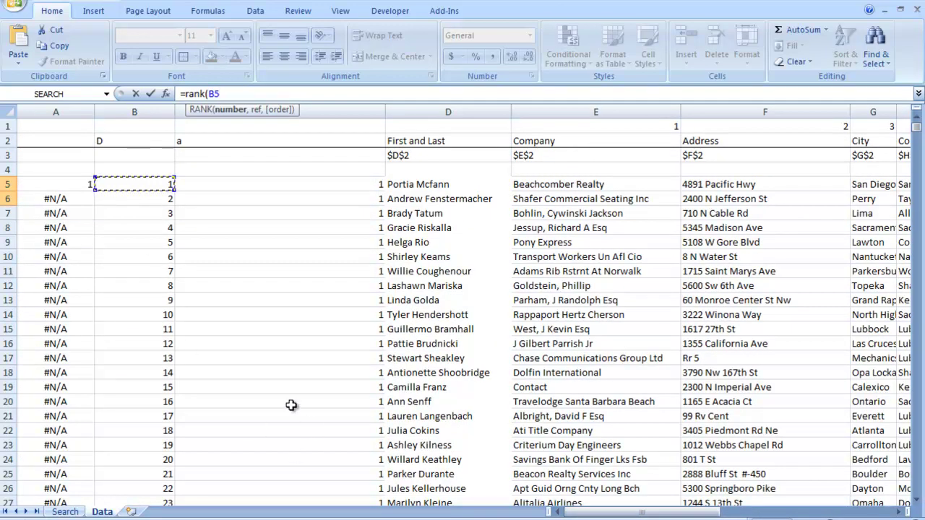
pyautogui.write(',')
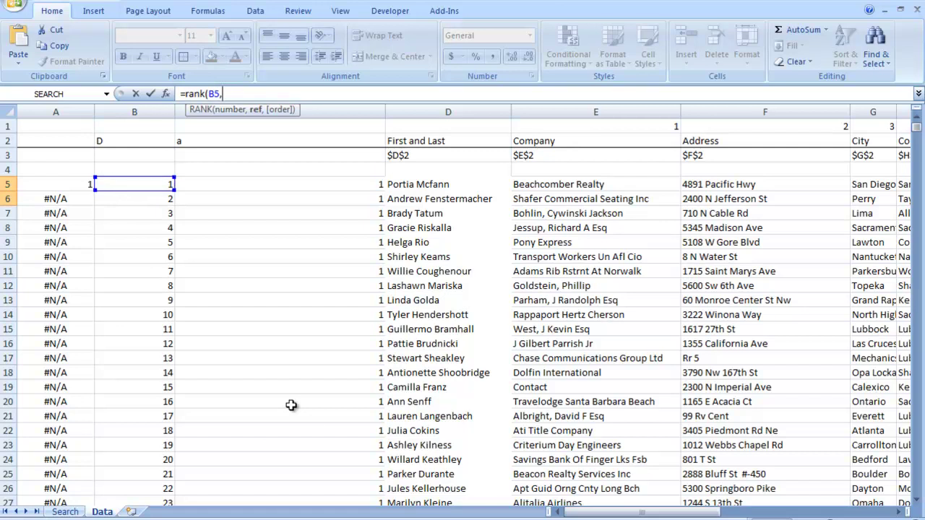
pyautogui.write('B5:b1006')
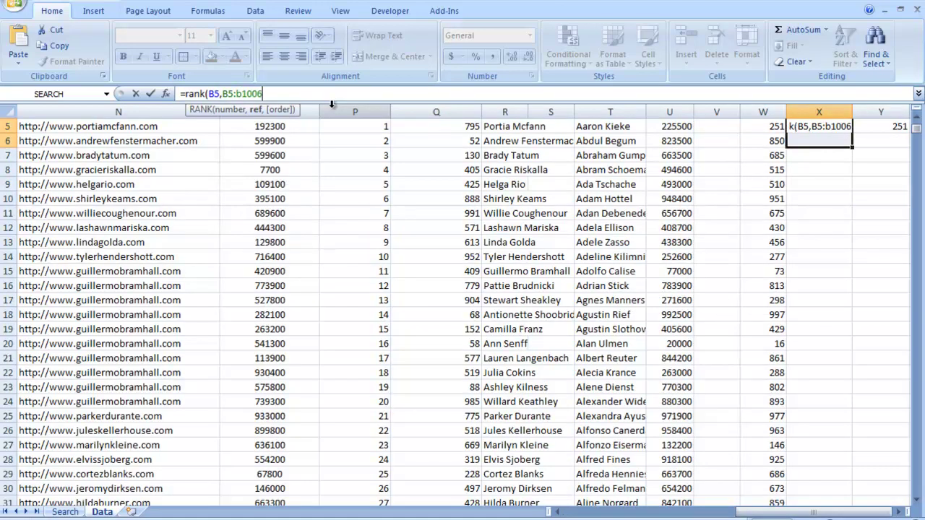
pyautogui.write(',0')
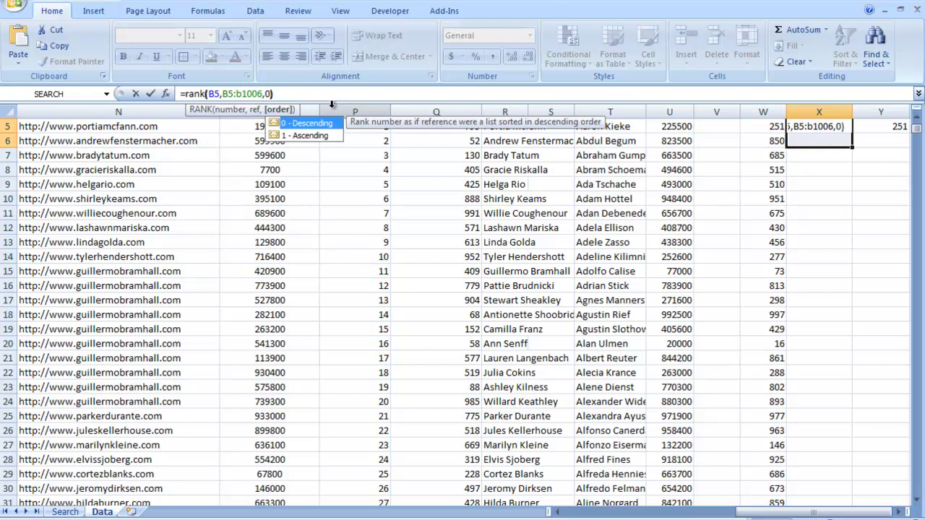
pyautogui.press('Return')
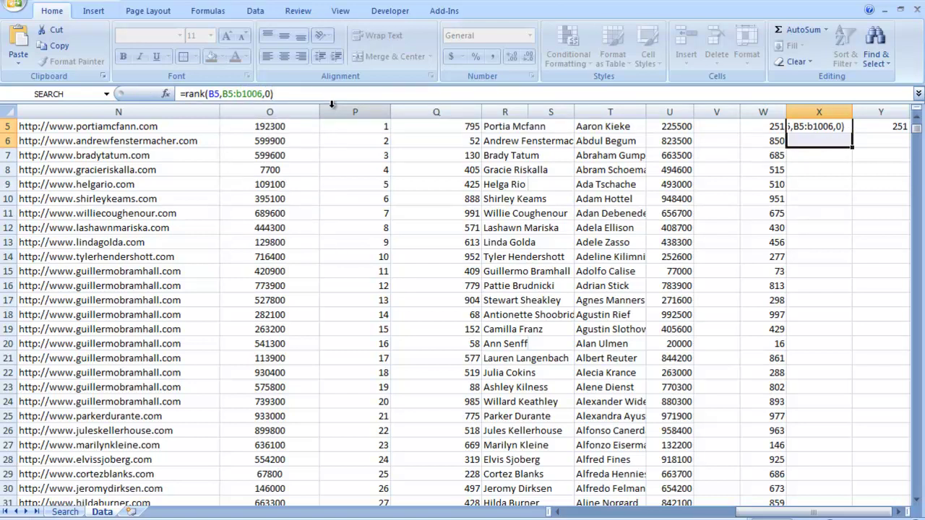
pyautogui.click(847, 175)
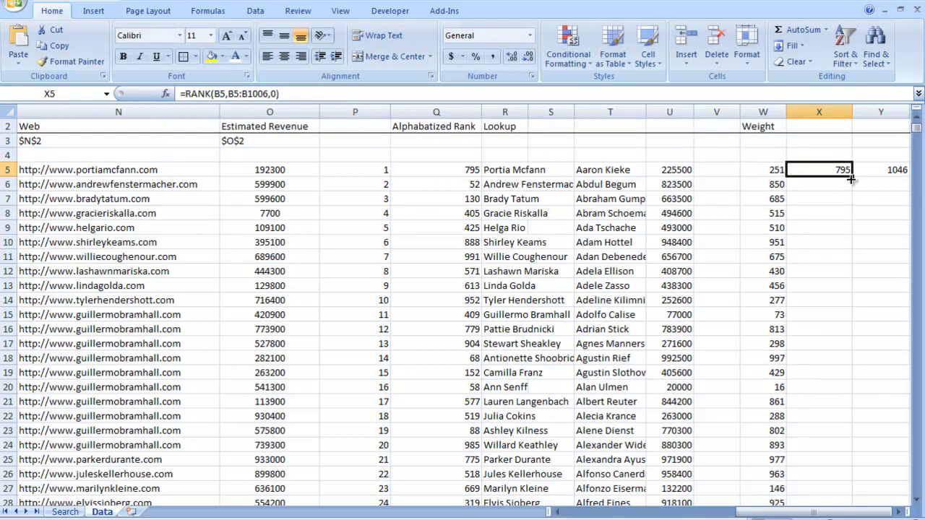
# - Fill X5's rank down column X and paste Y5's =IFERROR(W5+X5,0) total down to row 1006
pyautogui.doubleClick(852, 178)
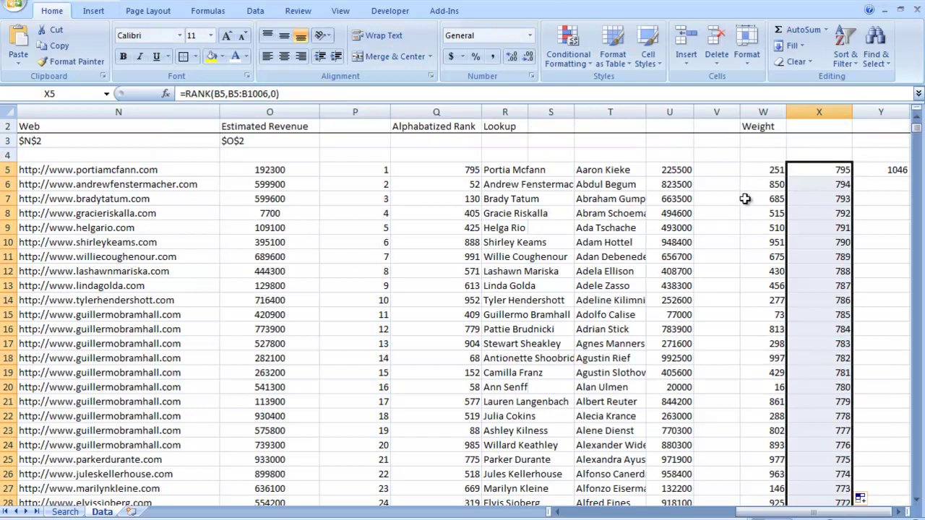
pyautogui.press('Right')
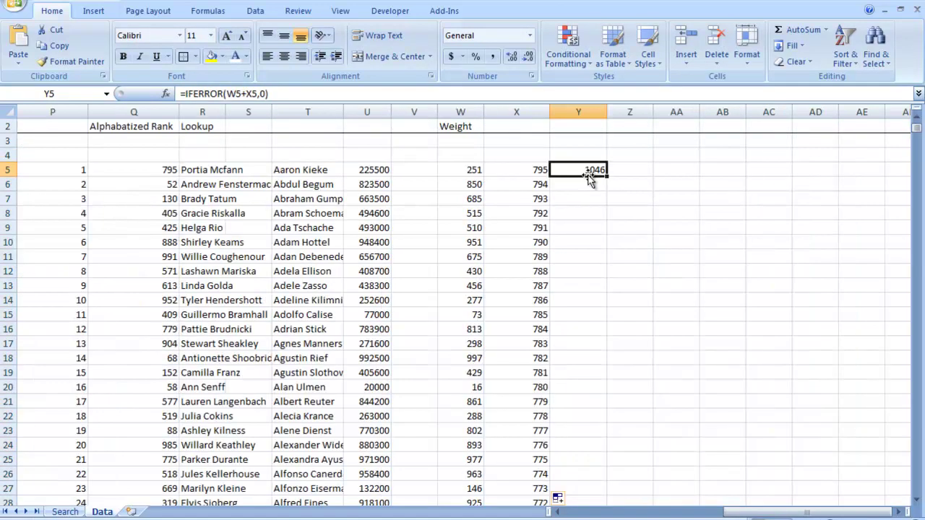
pyautogui.hotkey('ctrl', 'c')
pyautogui.click(544, 184)
pyautogui.hotkey('ctrl', 'Down')
pyautogui.press('Right')
pyautogui.hotkey('ctrl', 'shift', 'Up')
pyautogui.hotkey('ctrl', 'v')
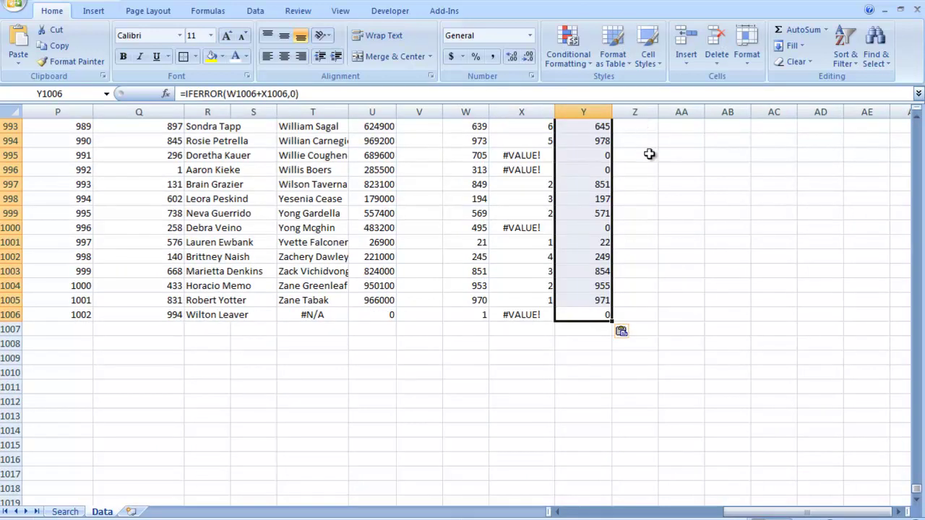
pyautogui.hotkey('shift', 'Down')
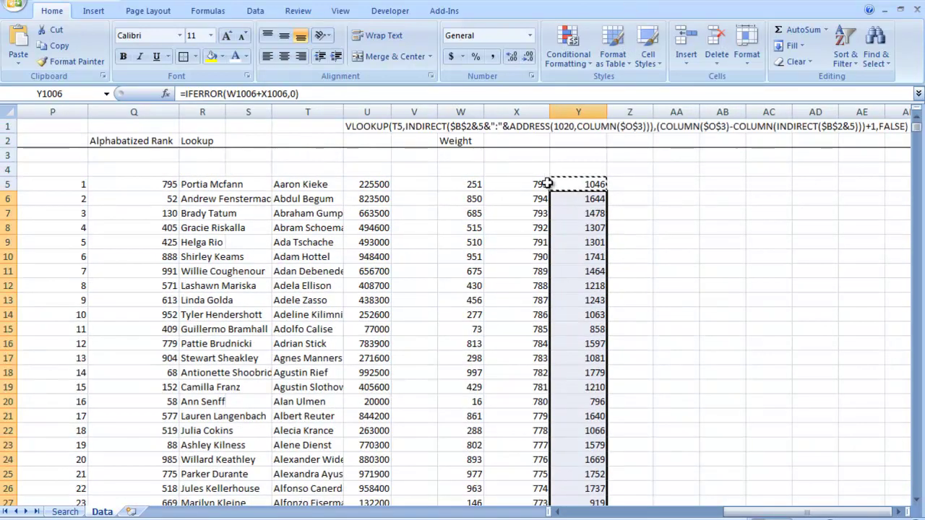
pyautogui.click(519, 183)
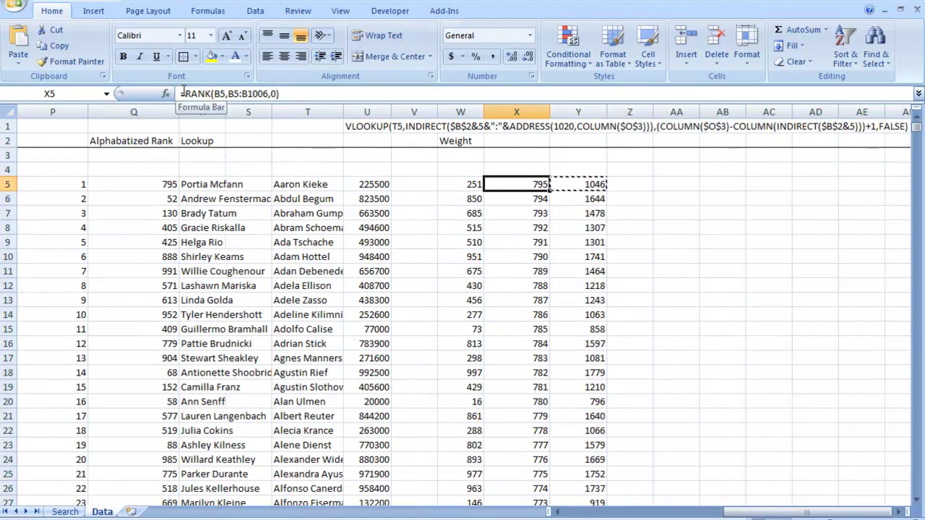
pyautogui.press('Escape')
pyautogui.click(474, 170)
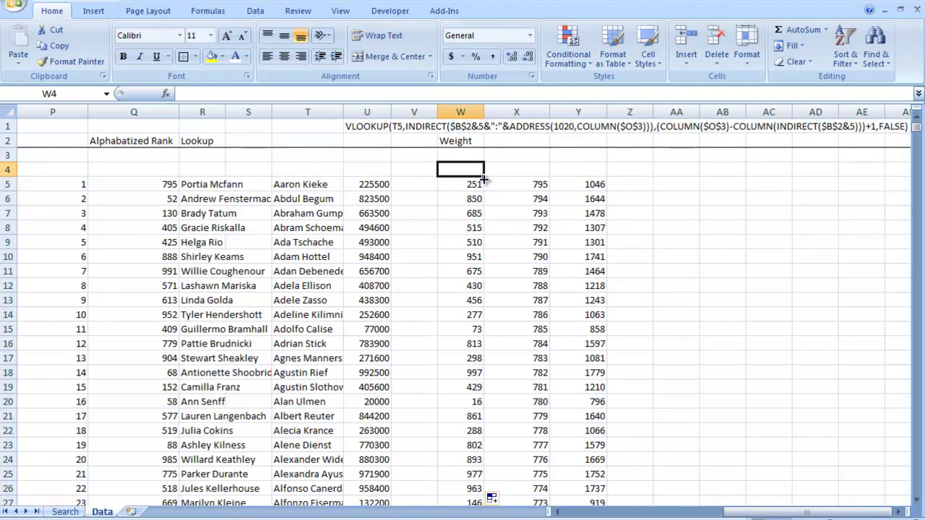
# - Link W3 to the 20 weight on the Search sheet with =Search!B6
pyautogui.click(497, 154)
pyautogui.click(470, 161)
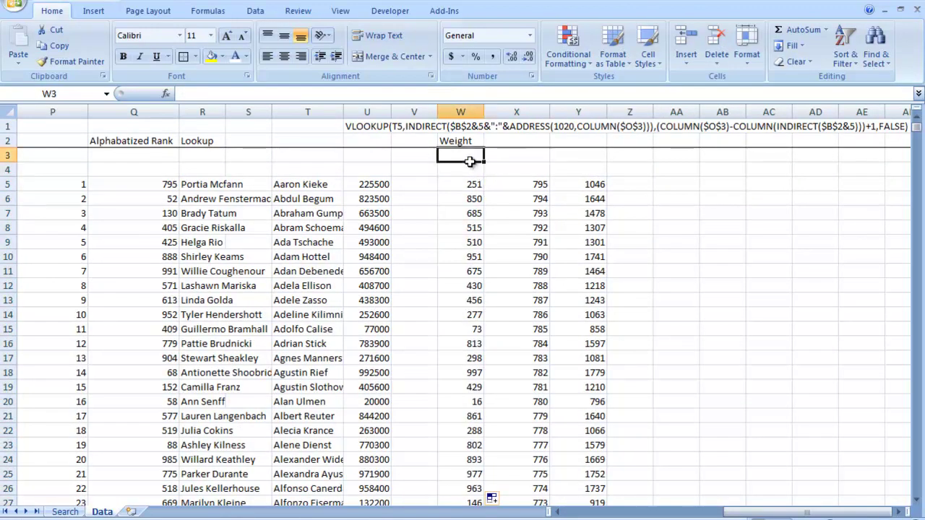
pyautogui.click(511, 157)
pyautogui.click(479, 155)
pyautogui.write('=')
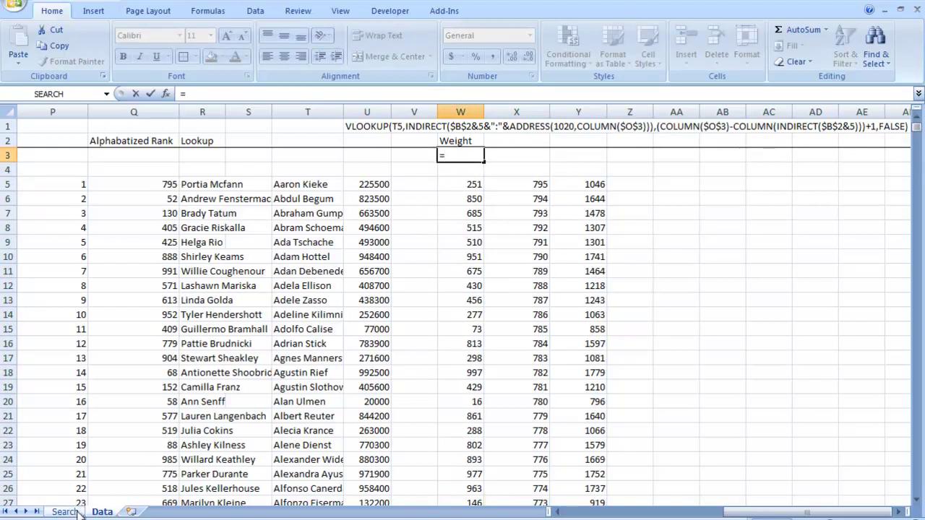
pyautogui.click(65, 512)
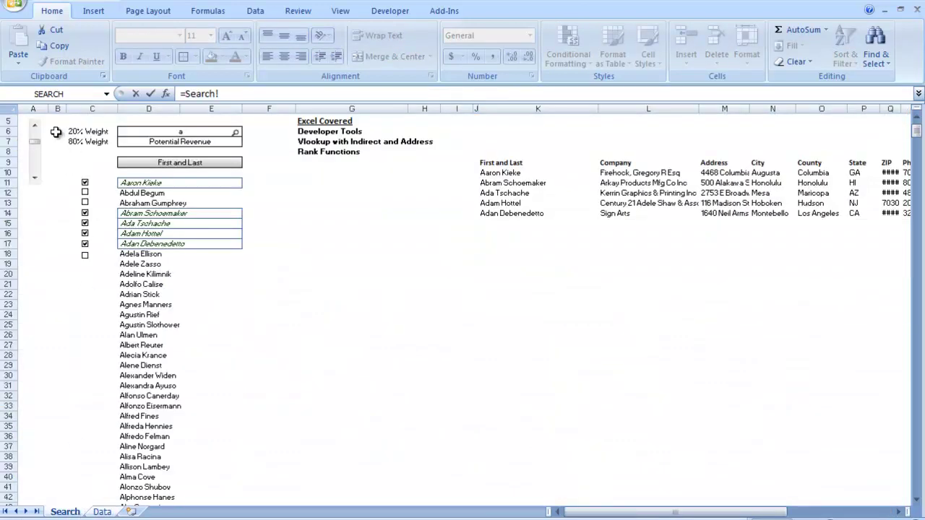
pyautogui.click(58, 130)
pyautogui.press('Return')
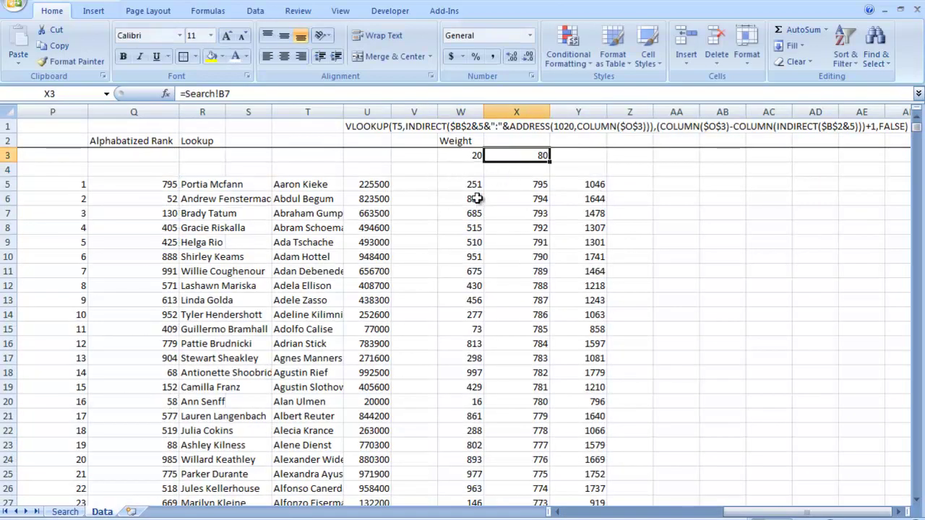
# - Multiply W5's rank by the weight in $W$3 inside its IFERROR formula
pyautogui.click(455, 184)
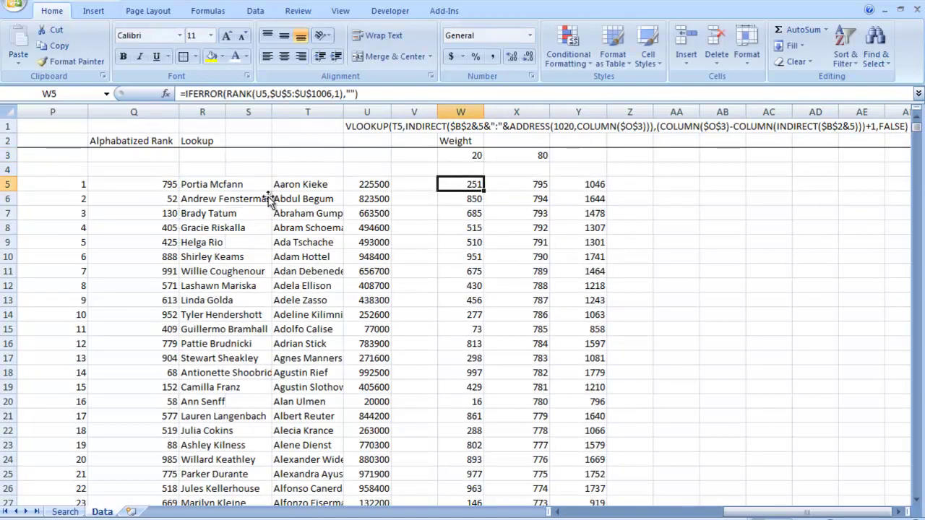
pyautogui.click(347, 95)
pyautogui.write(')')
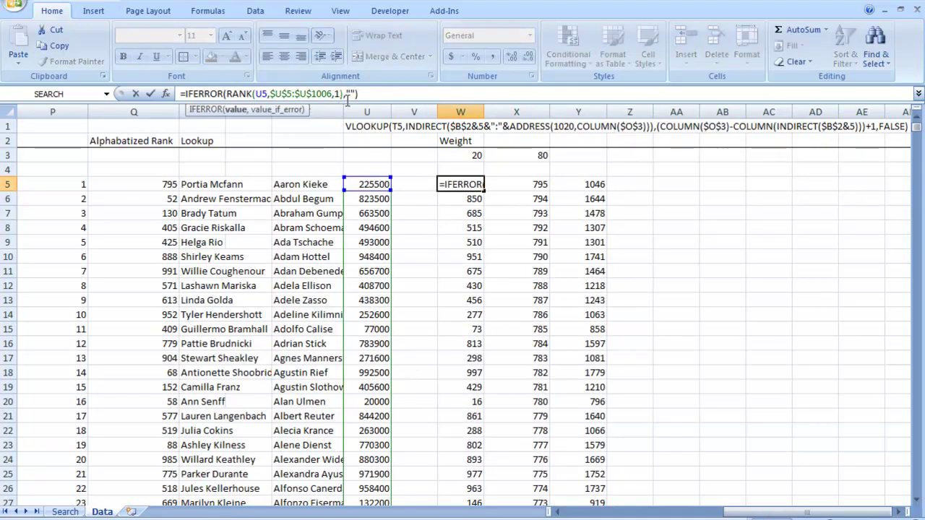
pyautogui.write('*')
pyautogui.click(469, 157)
pyautogui.press('Return')
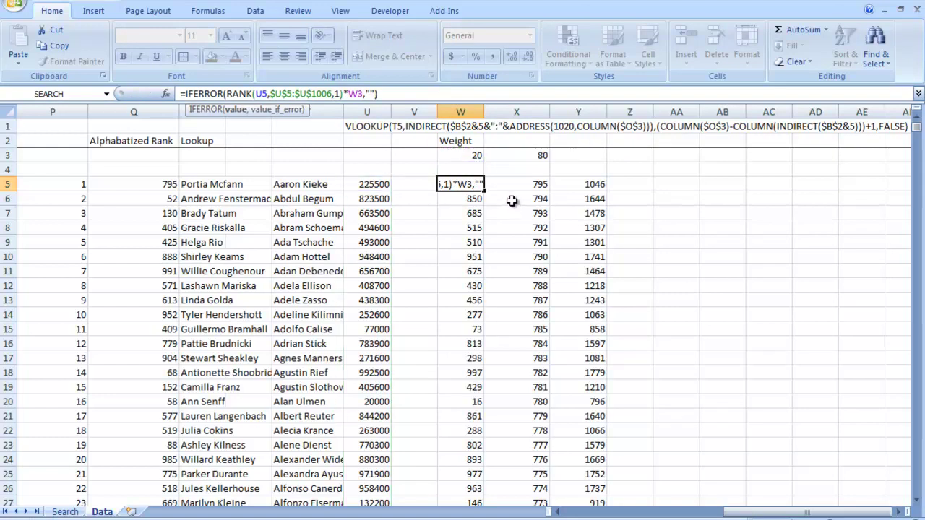
pyautogui.click(358, 94)
pyautogui.doubleClick(357, 94)
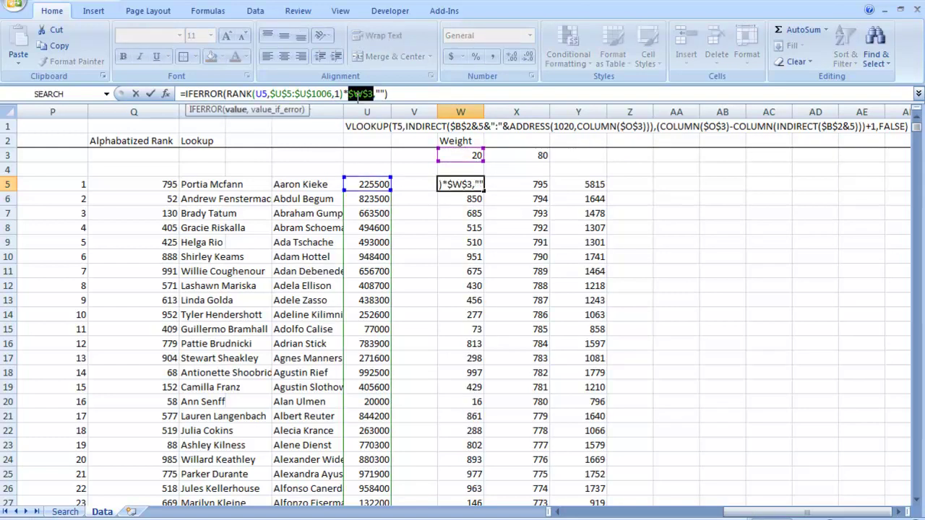
pyautogui.press('F4')
pyautogui.press('Return')
# - Fill the weighted rank formula from W5 down column W
pyautogui.click(491, 211)
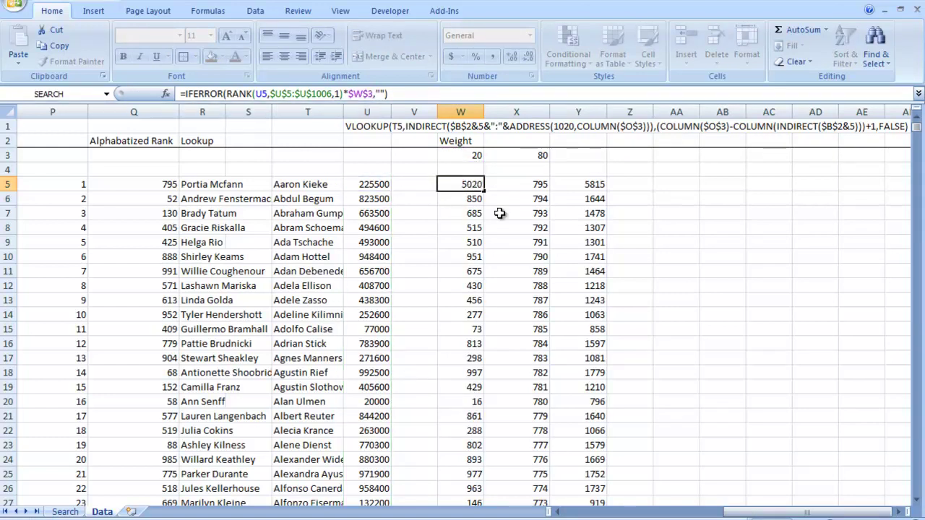
pyautogui.click(471, 183)
pyautogui.doubleClick(484, 187)
pyautogui.press('Right')
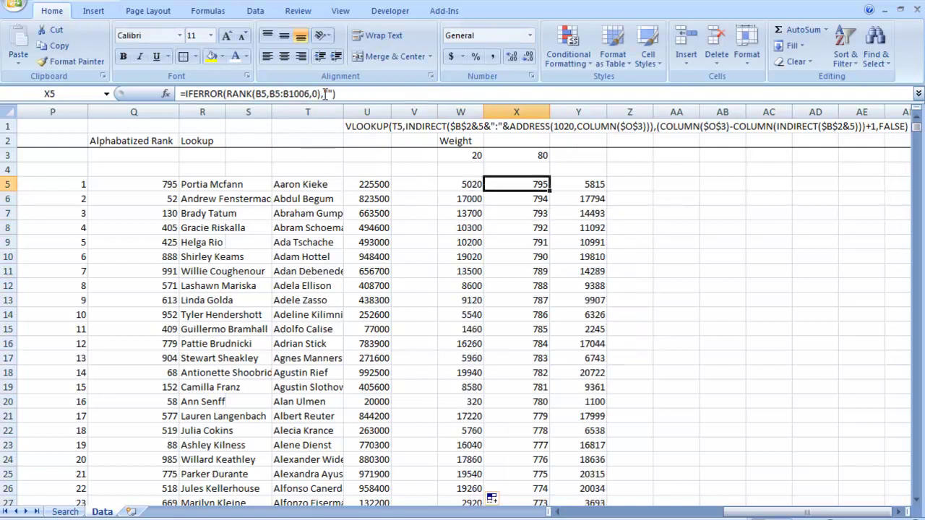
pyautogui.click(323, 94)
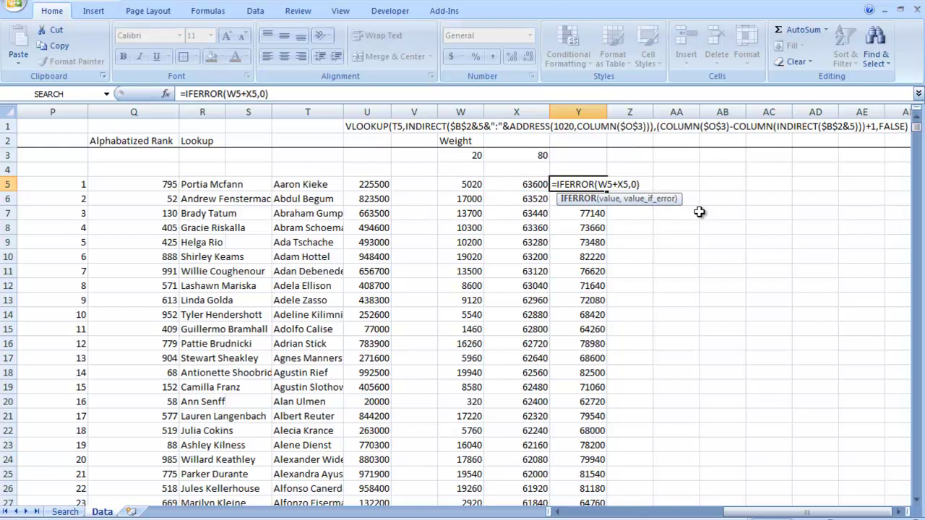
# - Enter =IFERROR(W5+X5,0) in Y5 and fill the combined score down column Y
pyautogui.hotkey('ctrl', 'Return')
pyautogui.doubleClick(608, 192)
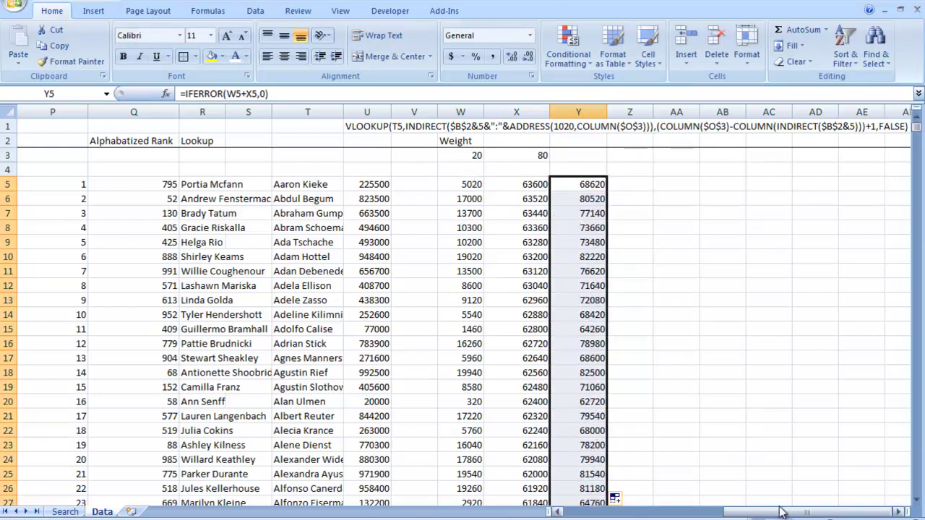
pyautogui.click(578, 185)
pyautogui.hscroll(-2, 648, 185)
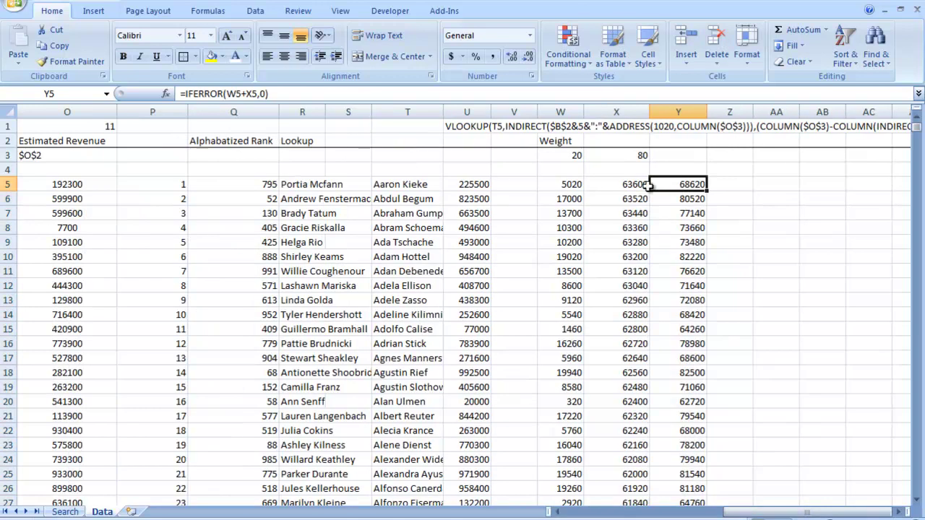
# - Review the W5, X5 and Y5 formulas against the revenues in U and names in T
pyautogui.click(552, 185)
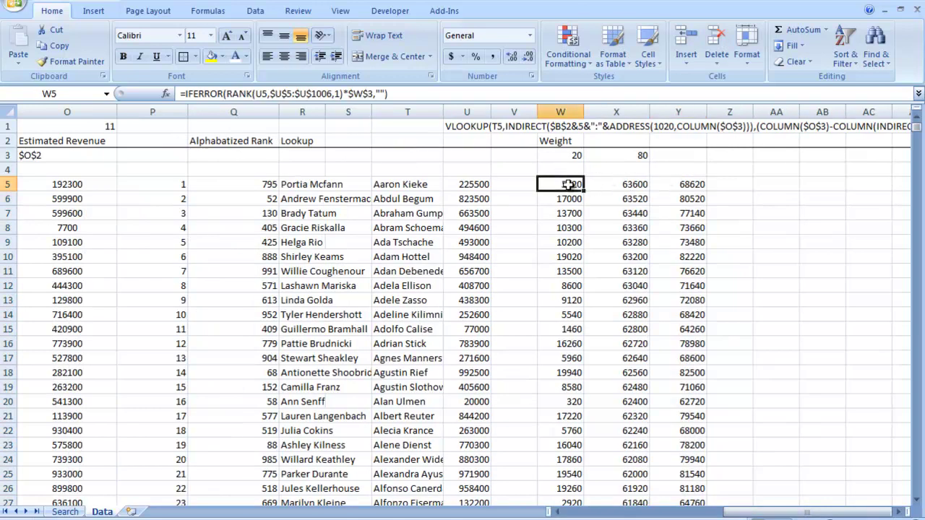
pyautogui.press('Right')
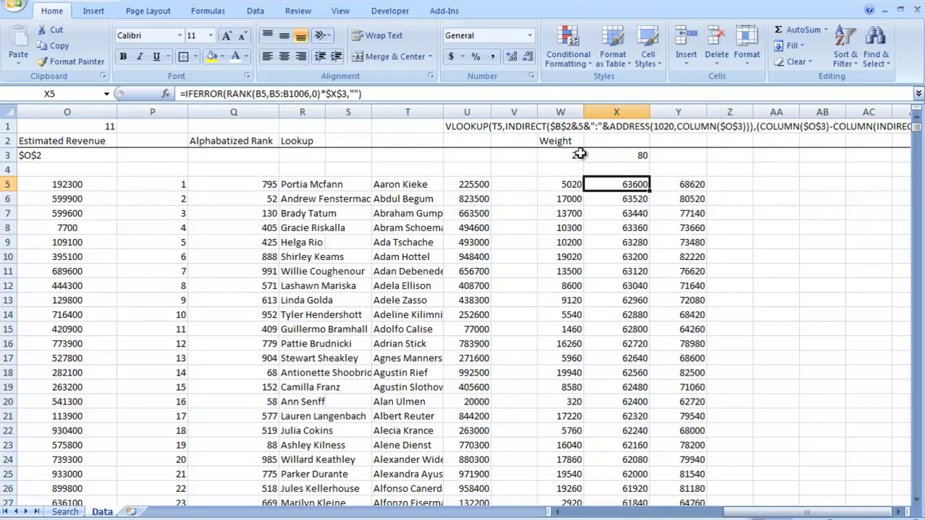
pyautogui.click(697, 184)
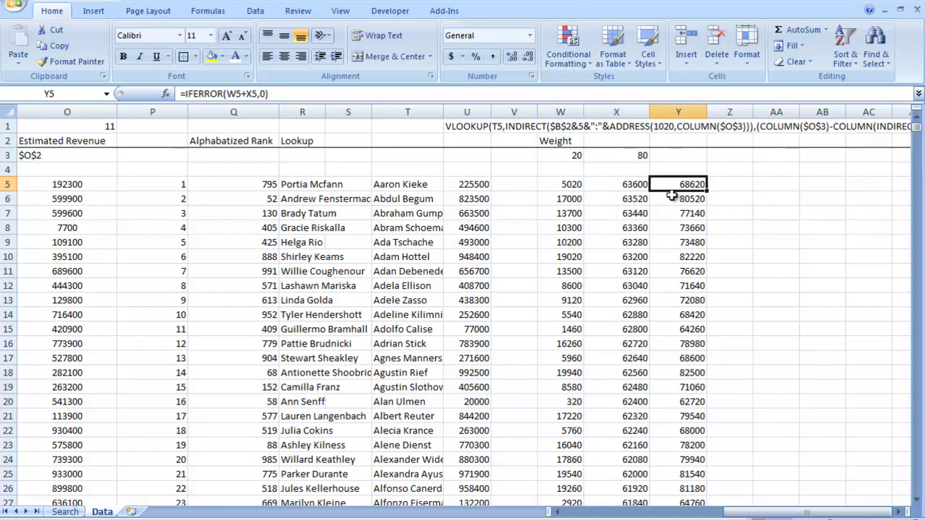
pyautogui.click(563, 184)
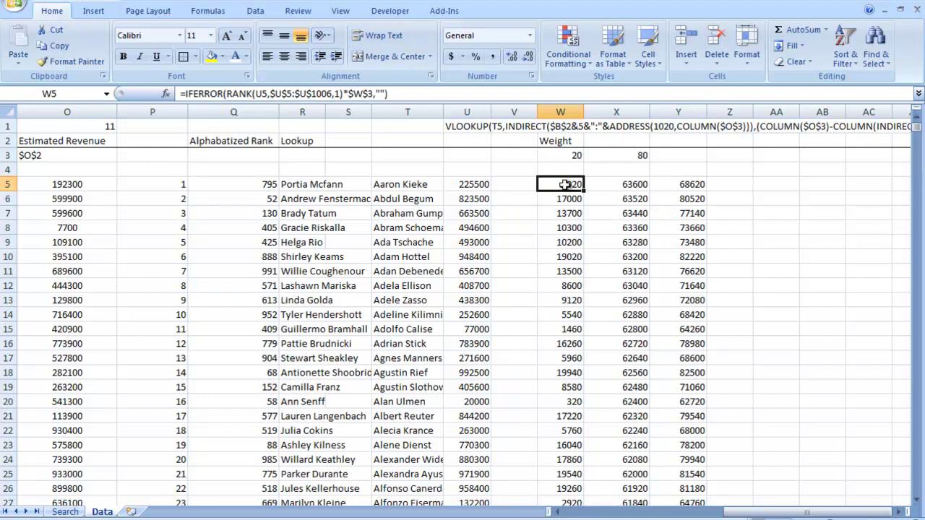
pyautogui.moveTo(481, 185); pyautogui.dragTo(480, 286)
pyautogui.click(589, 185)
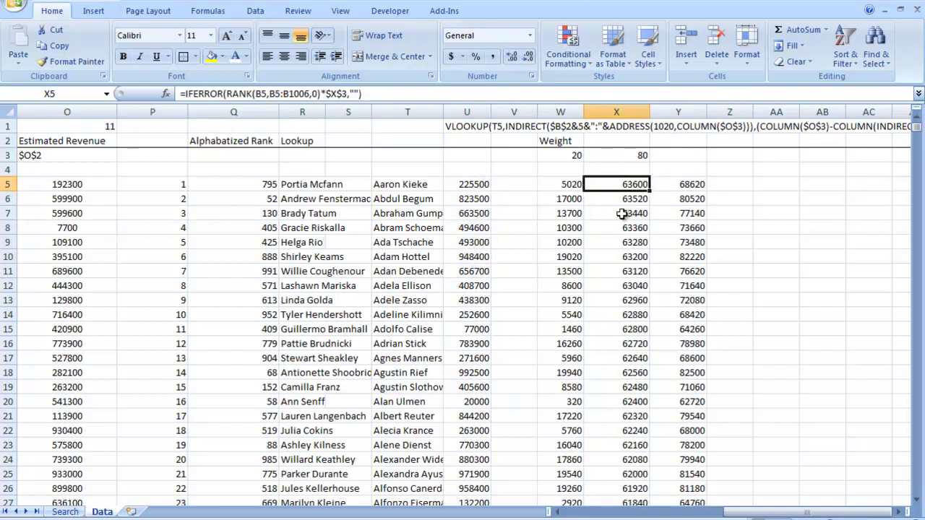
pyautogui.moveTo(390, 186); pyautogui.dragTo(418, 307)
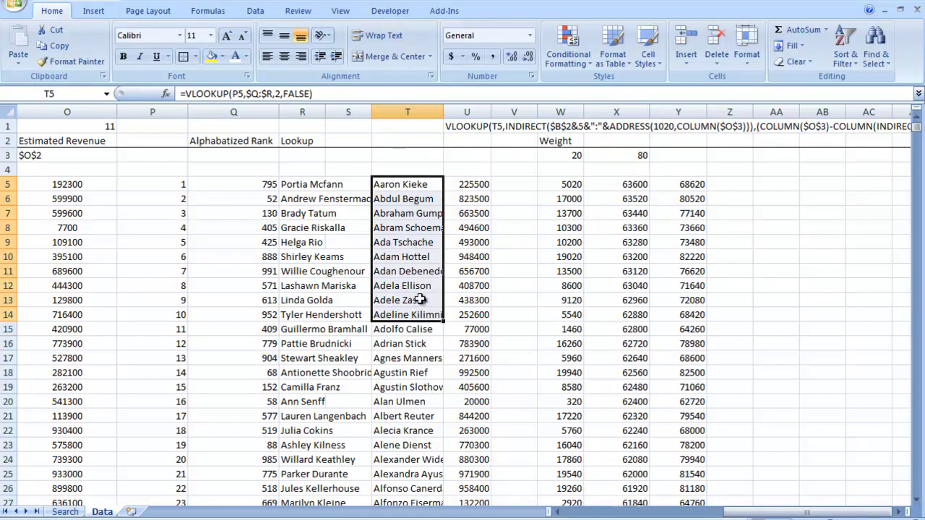
pyautogui.click(642, 186)
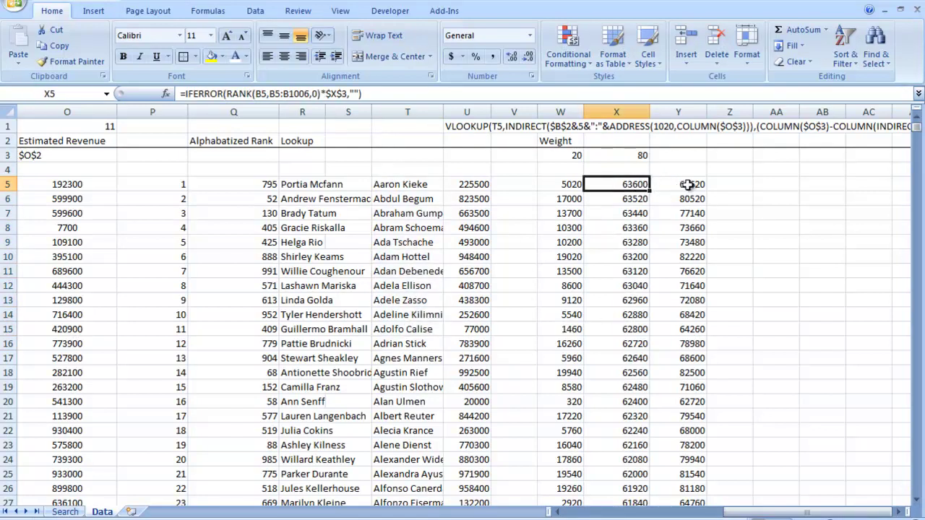
pyautogui.moveTo(687, 186); pyautogui.dragTo(691, 383)
pyautogui.scroll(2, 693, 289)
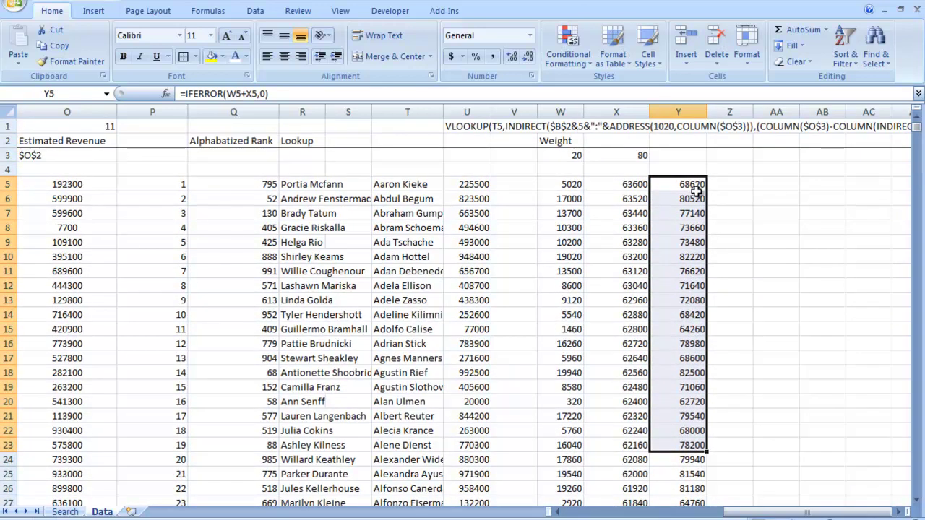
pyautogui.middleClick(719, 223)
# - Set A5's formula to =RANK(Y5,$Y$5:$Y$1006,0), ranking combined scores highest first
pyautogui.click(79, 185)
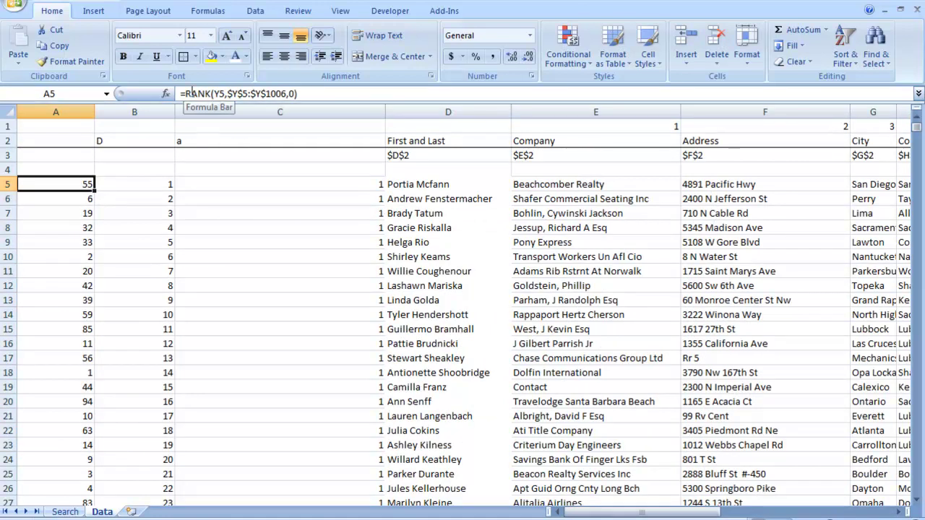
pyautogui.moveTo(188, 94); pyautogui.dragTo(212, 94)
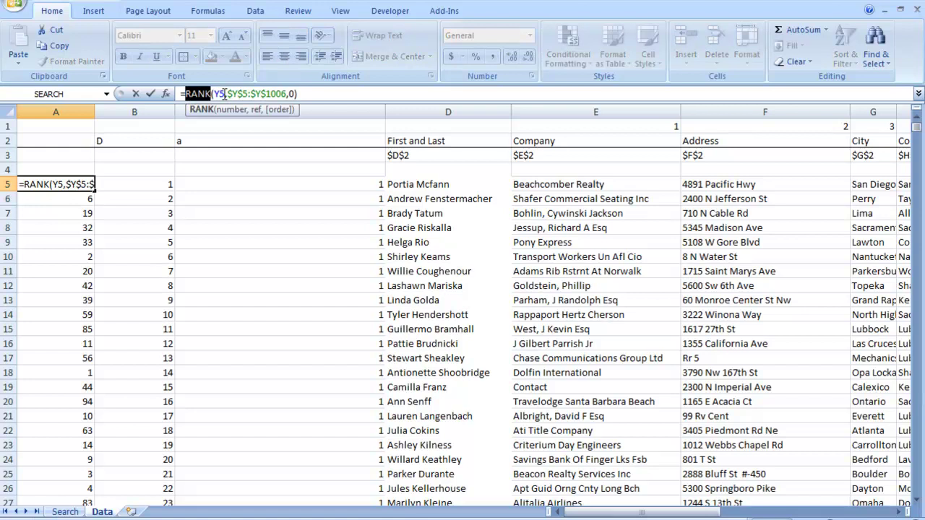
pyautogui.click(220, 94)
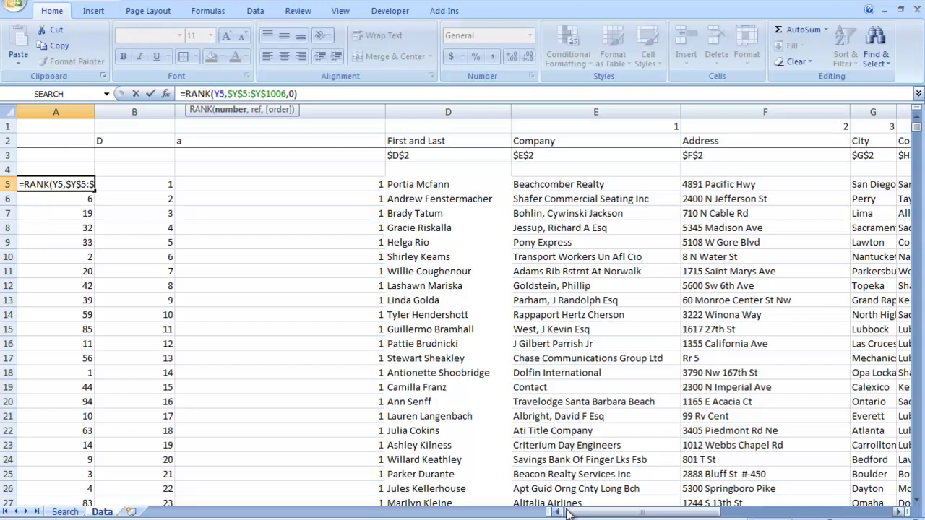
pyautogui.moveTo(571, 513); pyautogui.dragTo(770, 513)
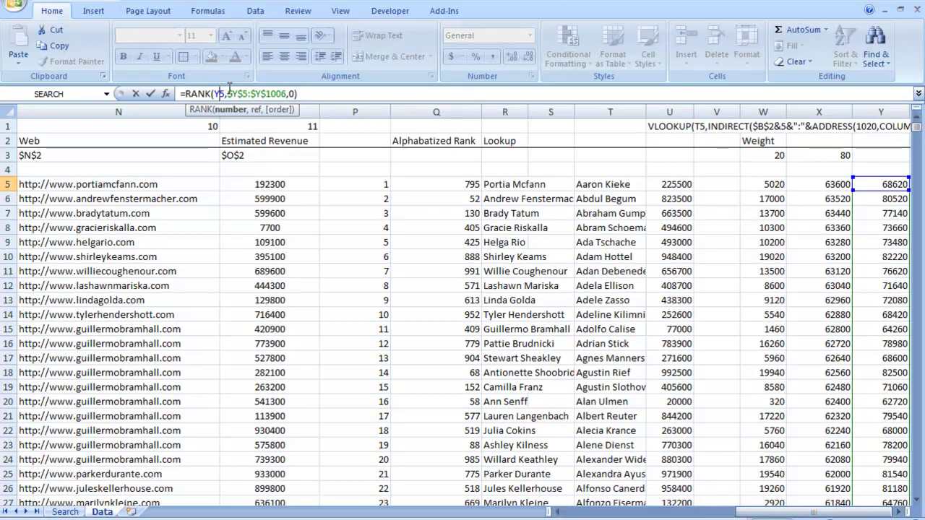
pyautogui.moveTo(227, 94); pyautogui.dragTo(287, 94)
pyautogui.moveTo(767, 506); pyautogui.dragTo(596, 510)
pyautogui.press('Escape')
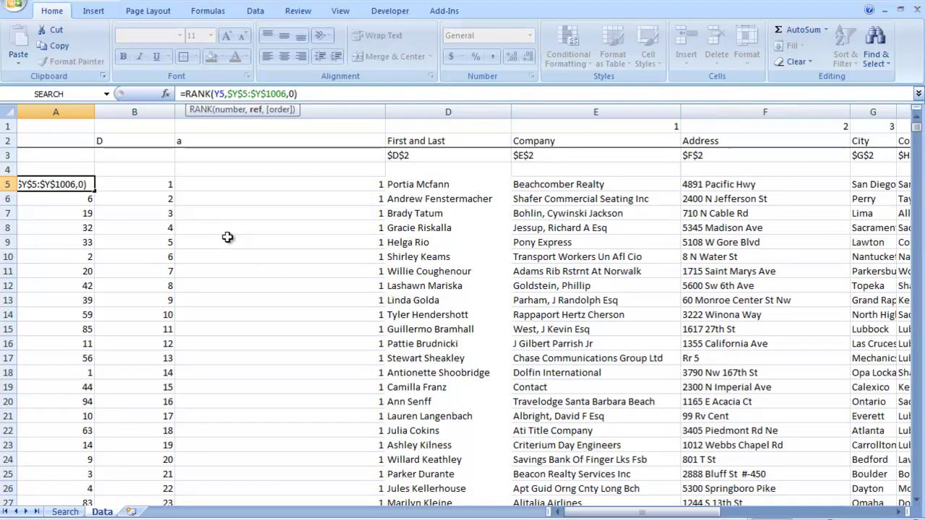
pyautogui.press('Return')
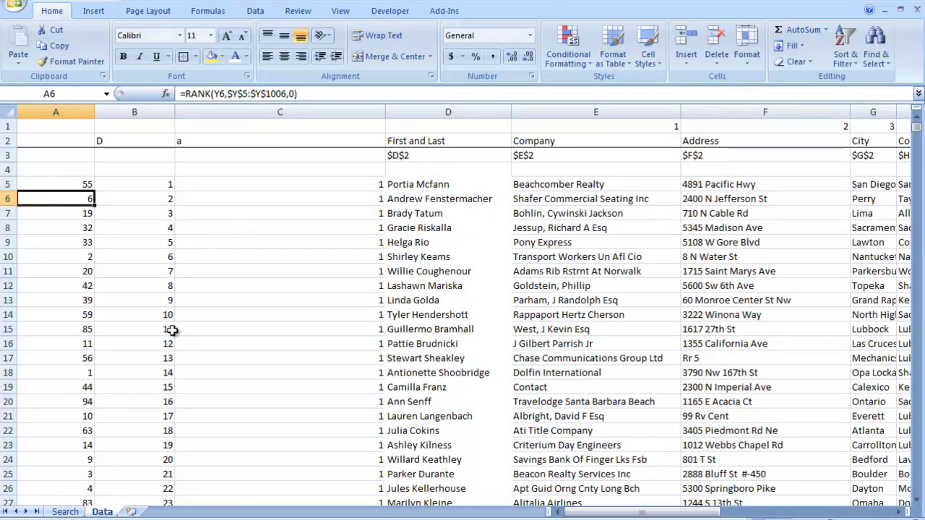
# - On the Search sheet, point D11's VLOOKUP at Data!A:AB with column index 20
pyautogui.click(63, 512)
pyautogui.click(273, 209)
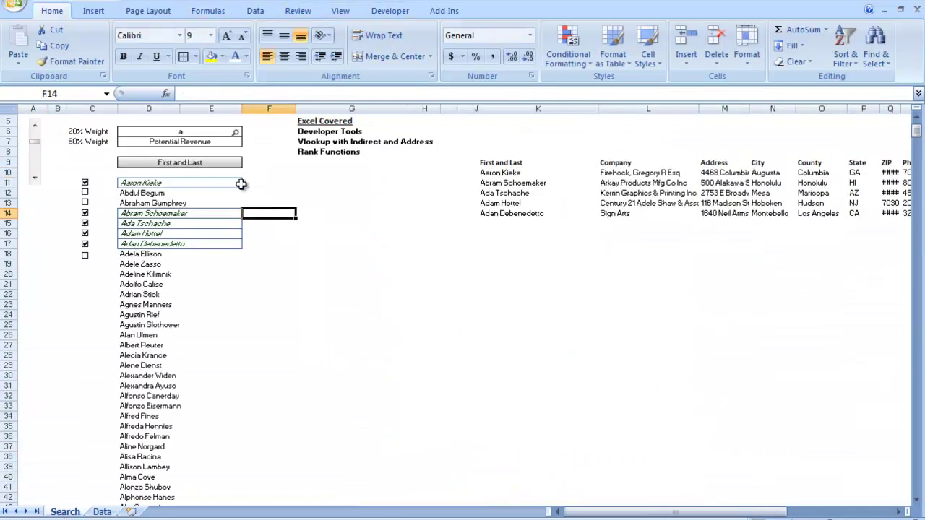
pyautogui.click(267, 184)
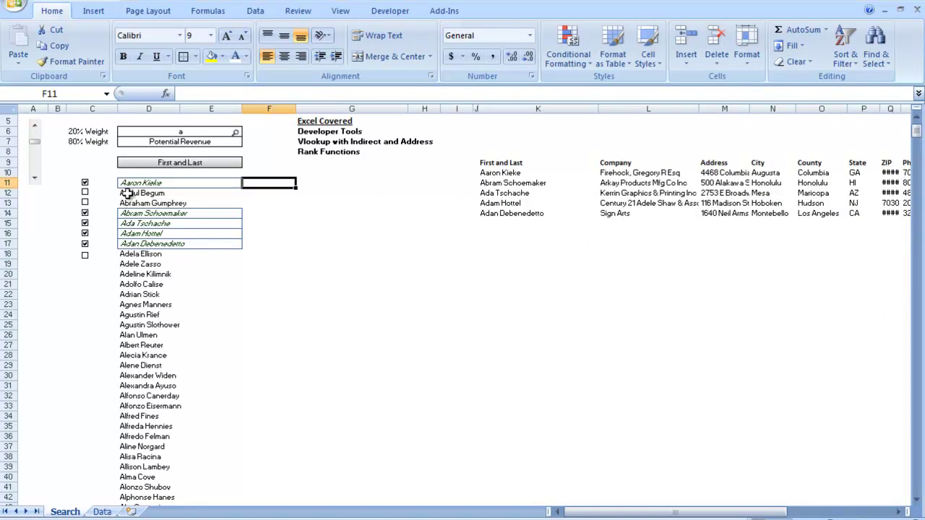
pyautogui.click(153, 188)
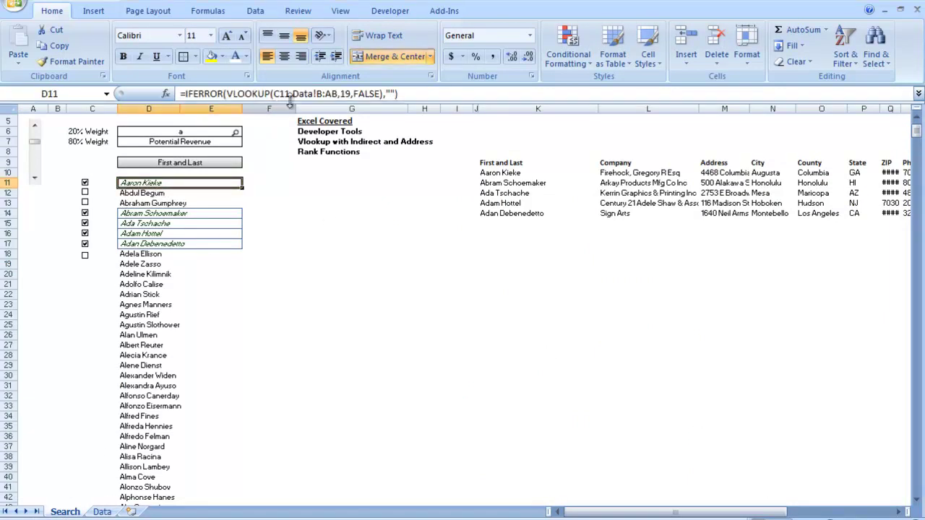
pyautogui.click(321, 94)
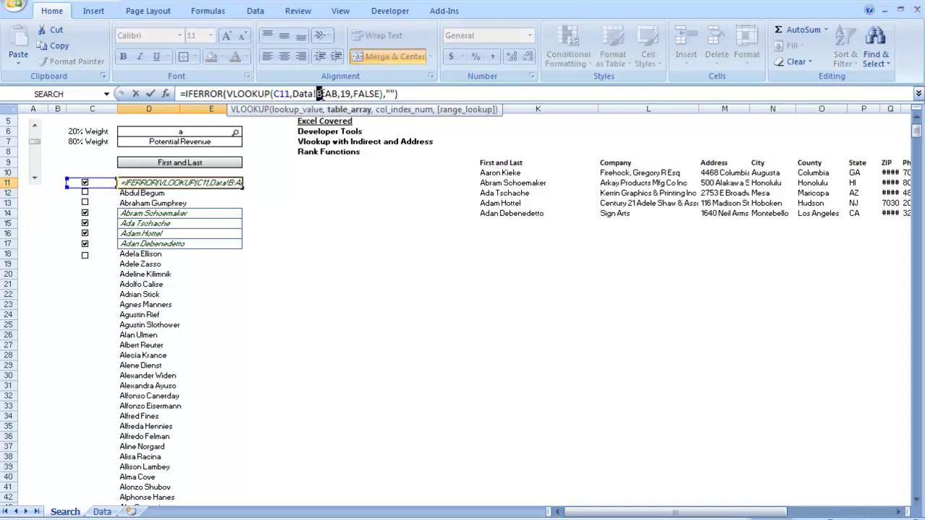
pyautogui.write('A')
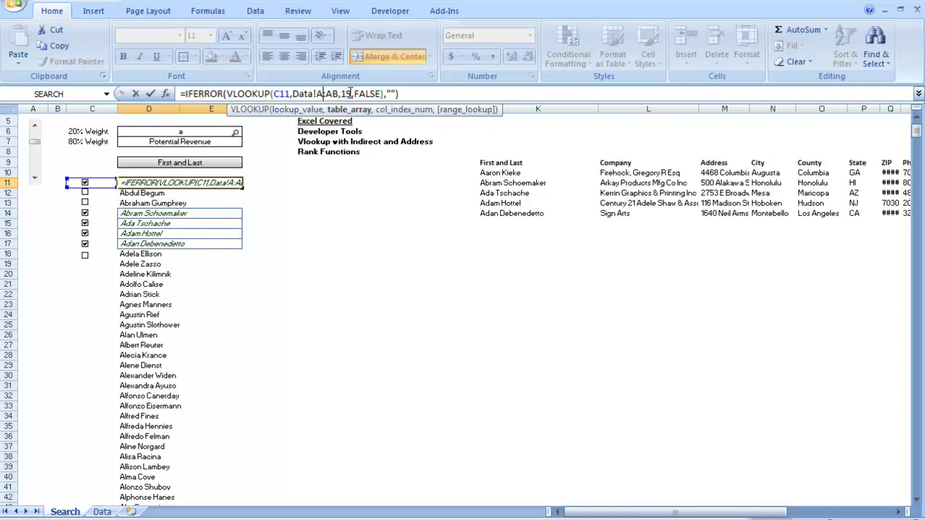
pyautogui.doubleClick(346, 93)
pyautogui.write('20')
pyautogui.press('Return')
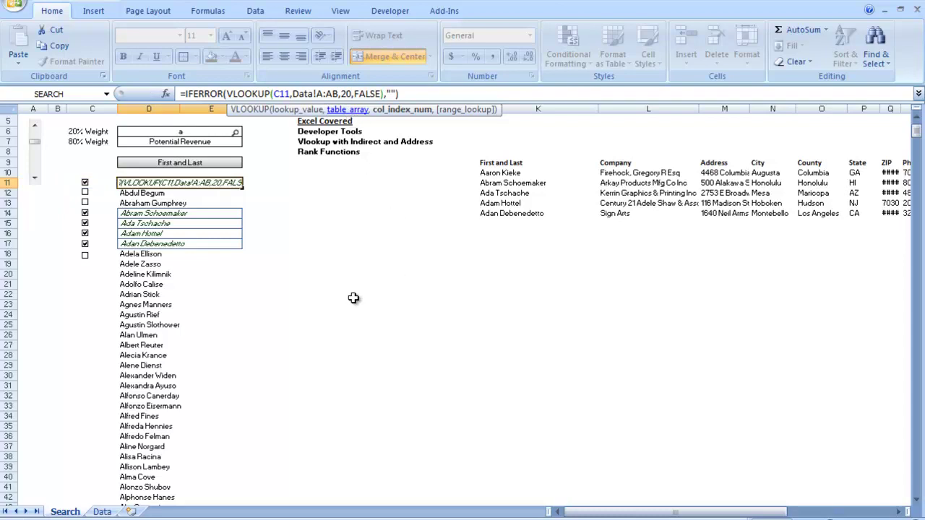
pyautogui.press('Return')
pyautogui.click(237, 183)
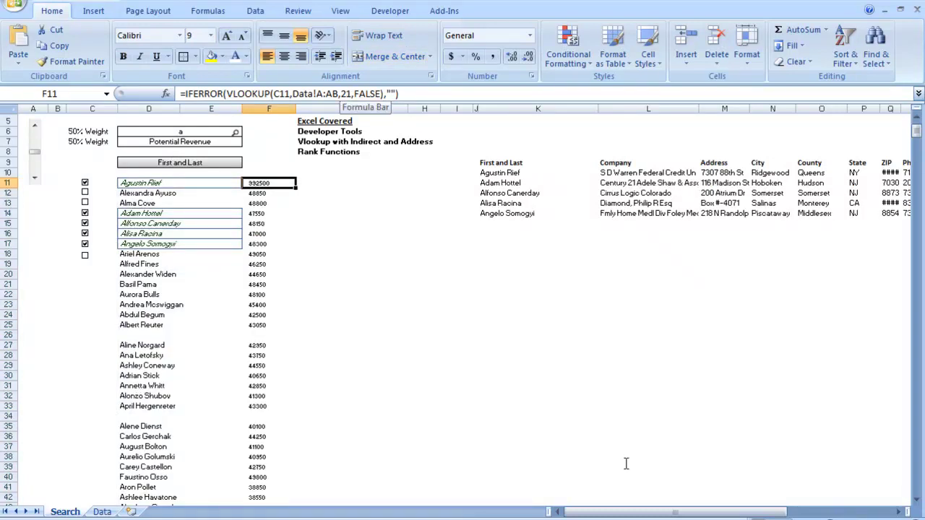
# - Confirm F11's =IFERROR(VLOOKUP(C11,Data!A:AB,21,FALSE),"") revenue lookup and fill it down column F
pyautogui.press('F2')
pyautogui.press('Return')
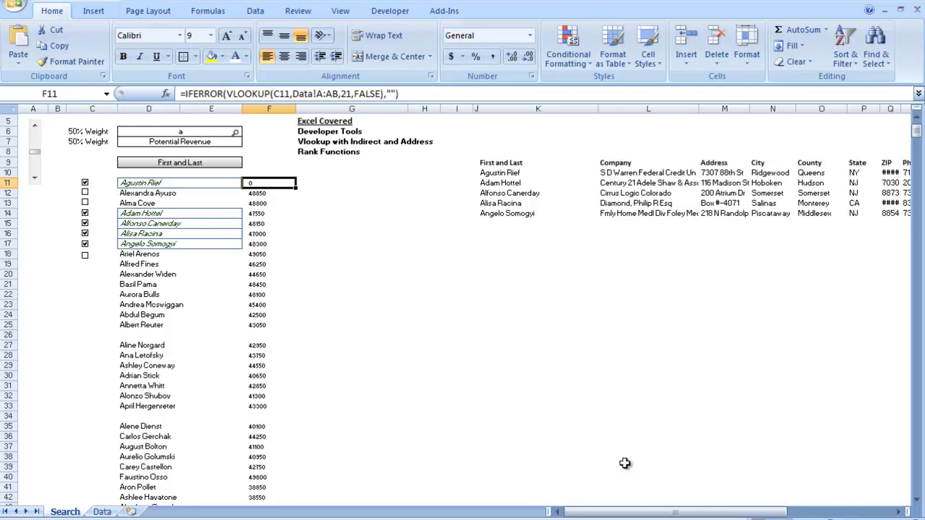
pyautogui.hotkey('ctrl', 'shift', 'Down')
pyautogui.hotkey('ctrl', 'd')
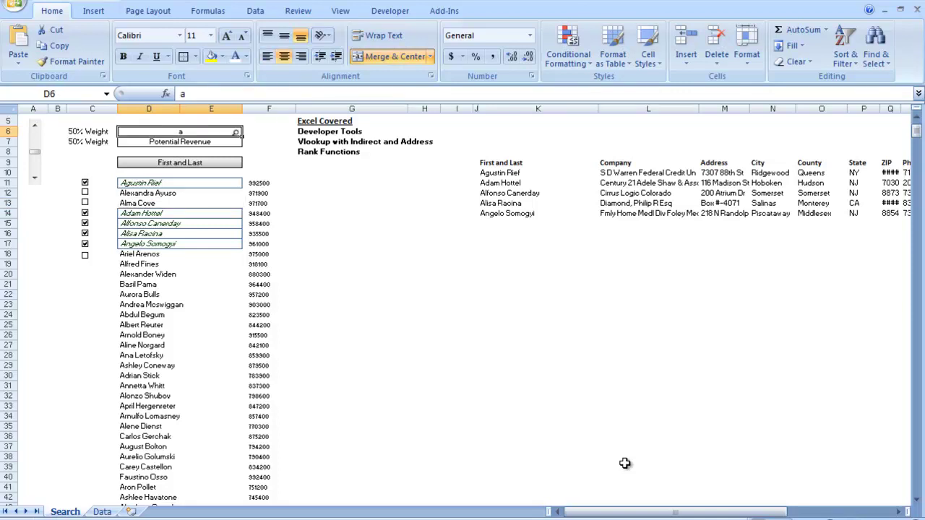
# - Search the names for 'Al' and check the result rows' lookup formulas through F14
pyautogui.write('Al')
pyautogui.press('Return')
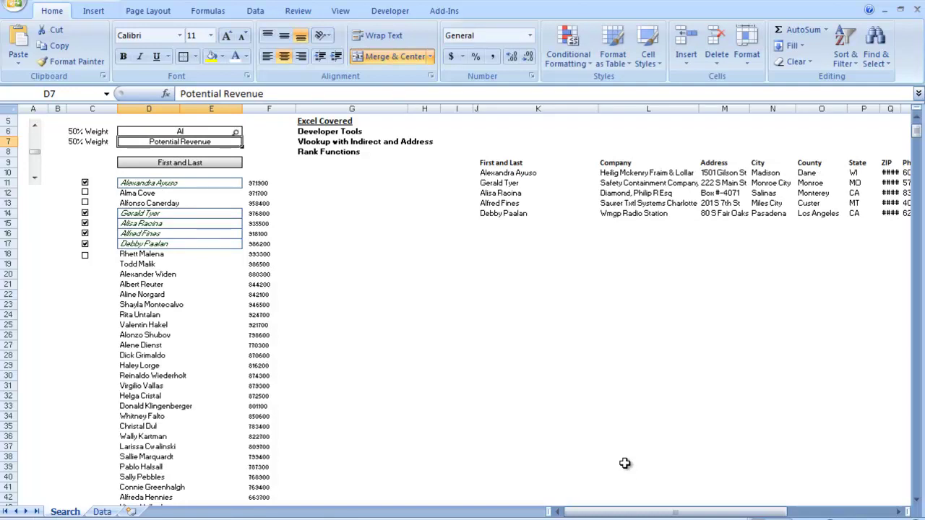
pyautogui.press('Down')
pyautogui.press('Down')
pyautogui.press('Down')
pyautogui.press('Down')
pyautogui.press('Down')
pyautogui.press('Down')
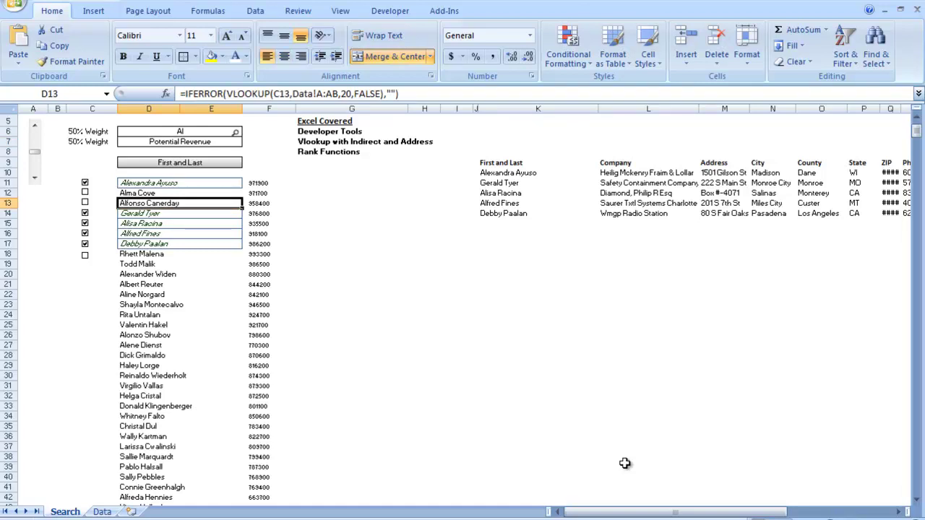
pyautogui.press('Down')
pyautogui.press('Down')
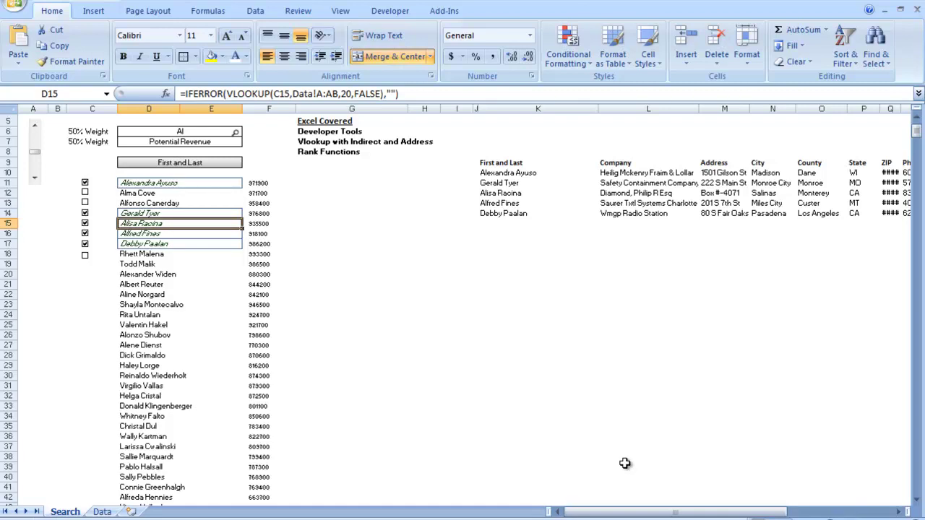
pyautogui.press('Up')
pyautogui.press('Right')
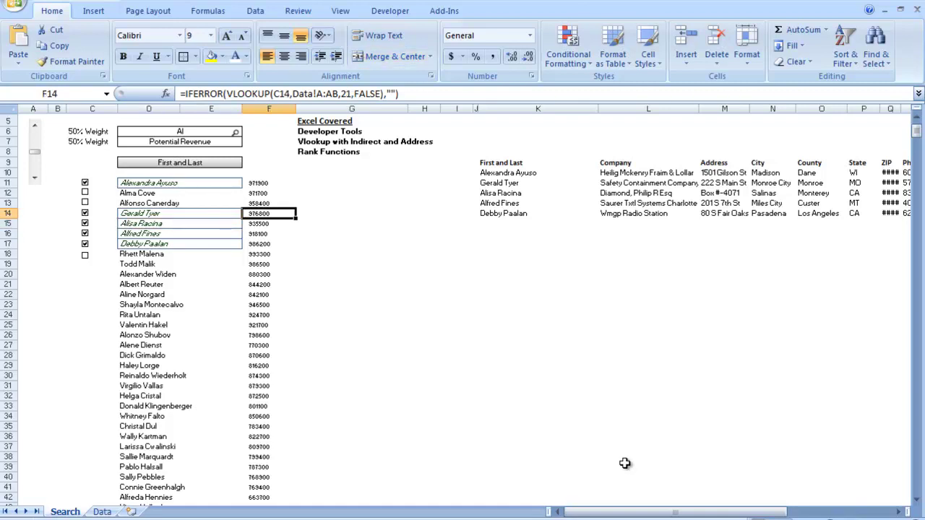